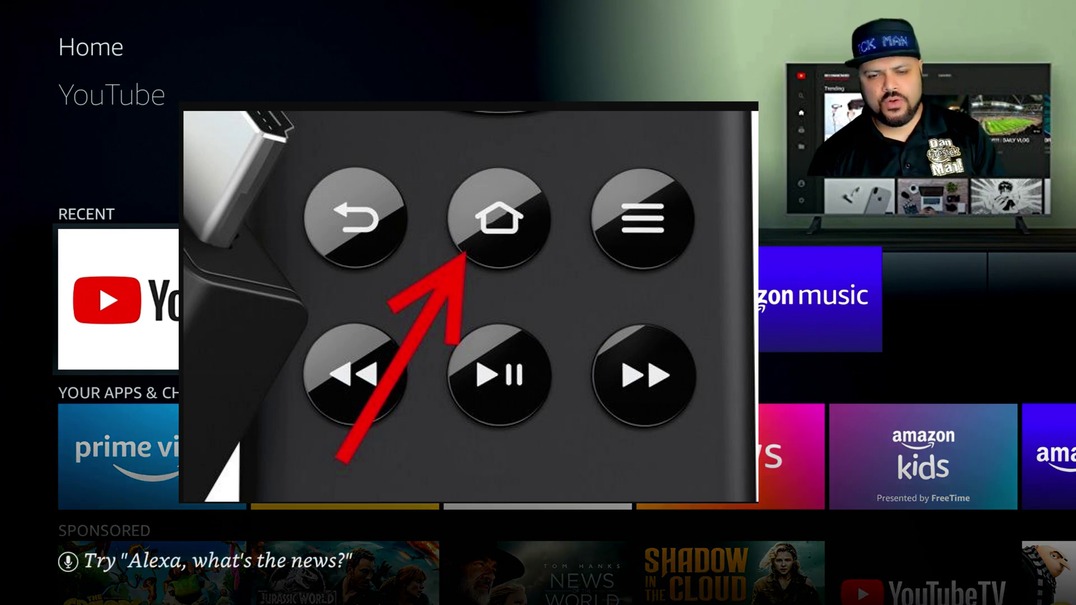
From Home, open Settings > Applications and highlight Amazon Photos.
{"action": "key", "text": "Home"}
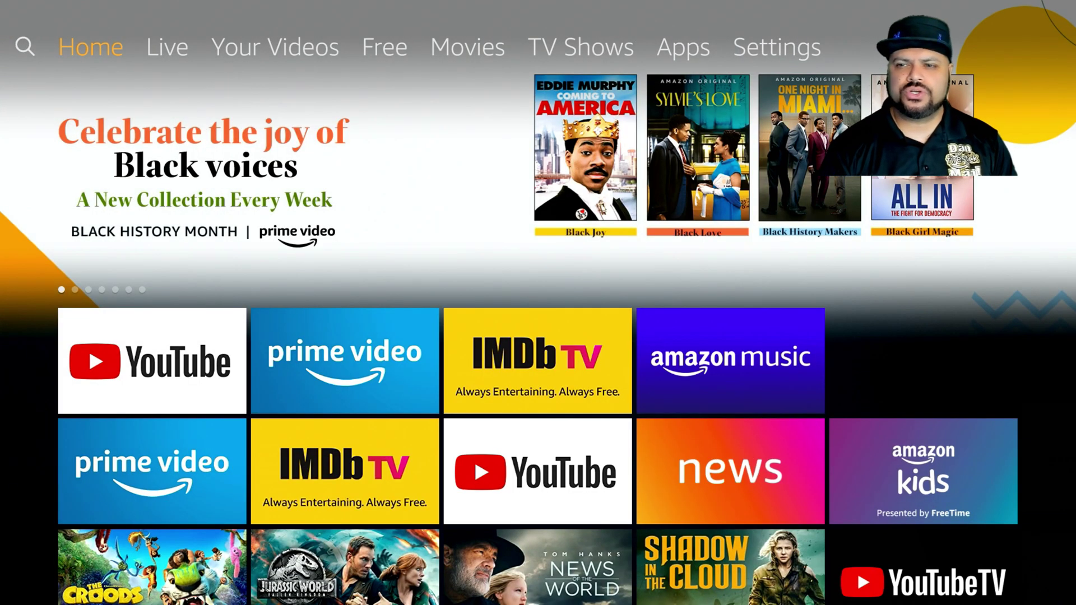
{"action": "key", "text": "Right"}
{"action": "key", "text": "Right"}
{"action": "key", "text": "Right"}
{"action": "key", "text": "Right"}
{"action": "key", "text": "Right"}
{"action": "key", "text": "Right"}
{"action": "key", "text": "Right"}
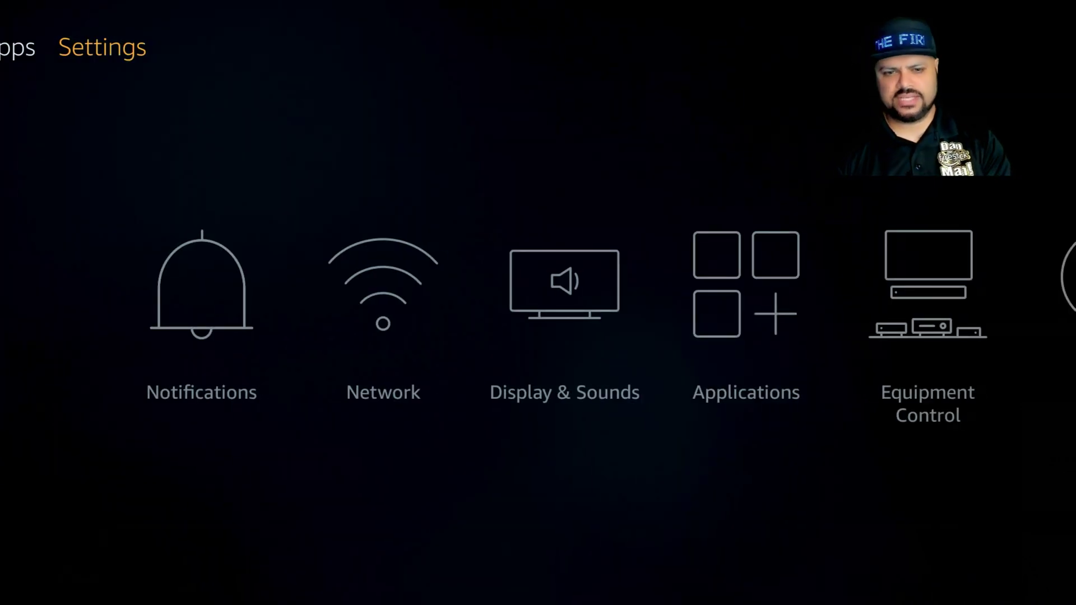
{"action": "key", "text": "Down"}
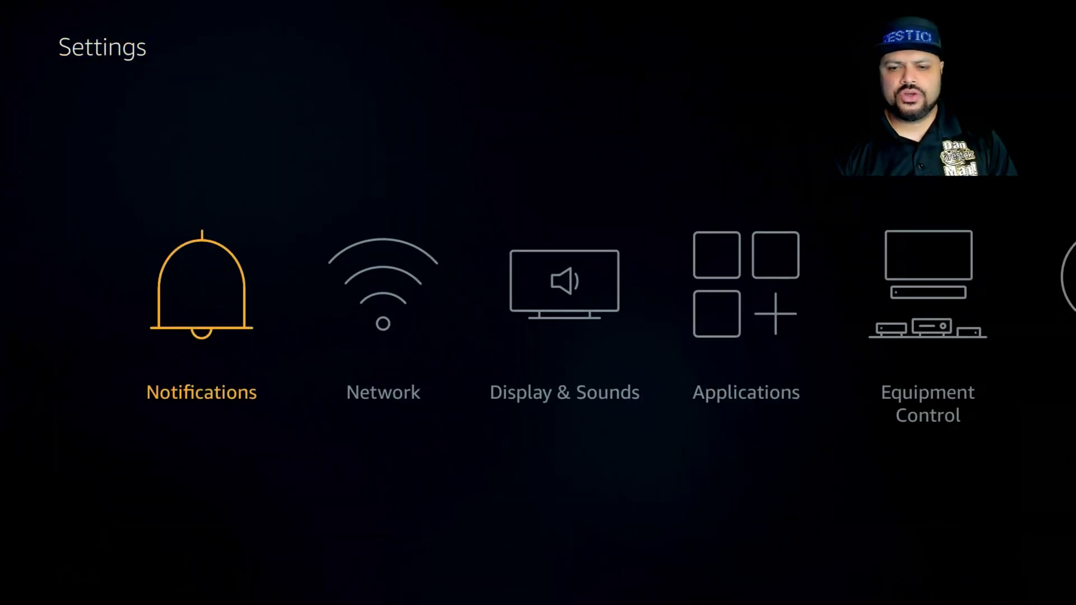
{"action": "key", "text": "Right"}
{"action": "key", "text": "Right"}
{"action": "key", "text": "Right"}
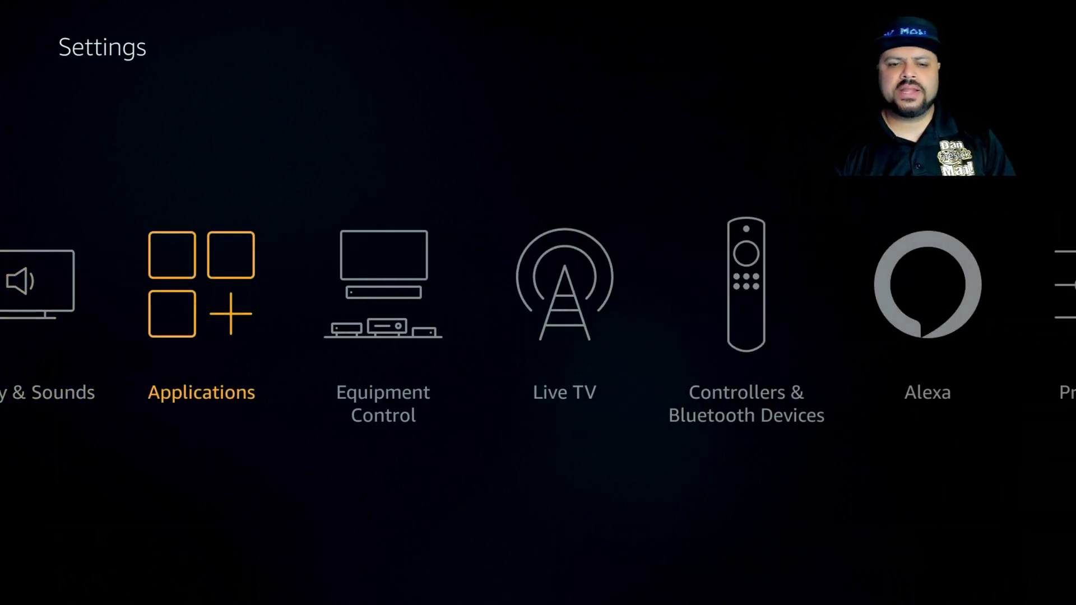
{"action": "key", "text": "Return"}
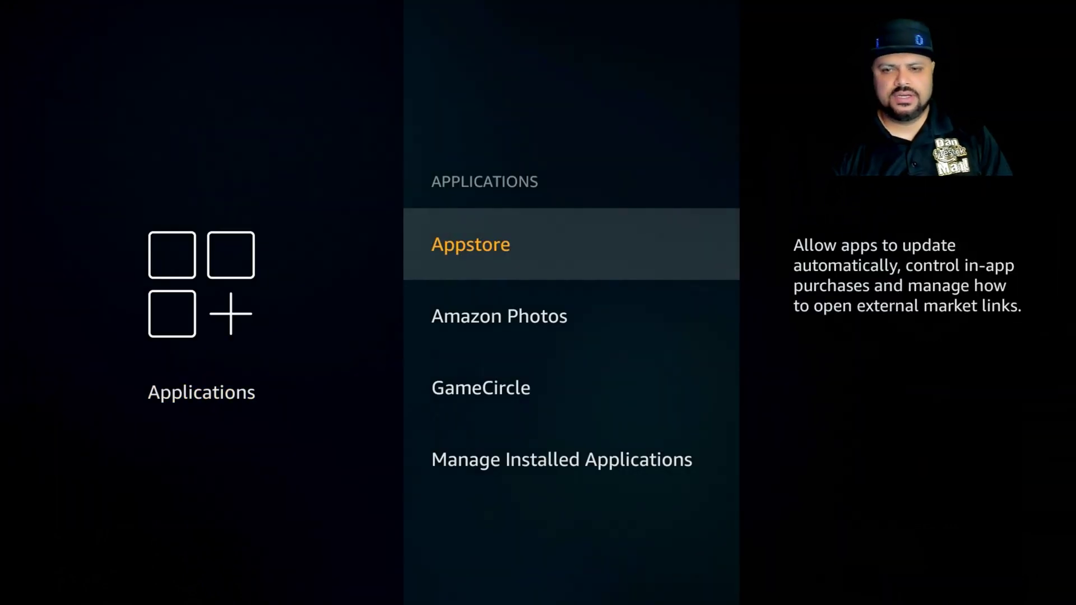
{"action": "key", "text": "Down"}
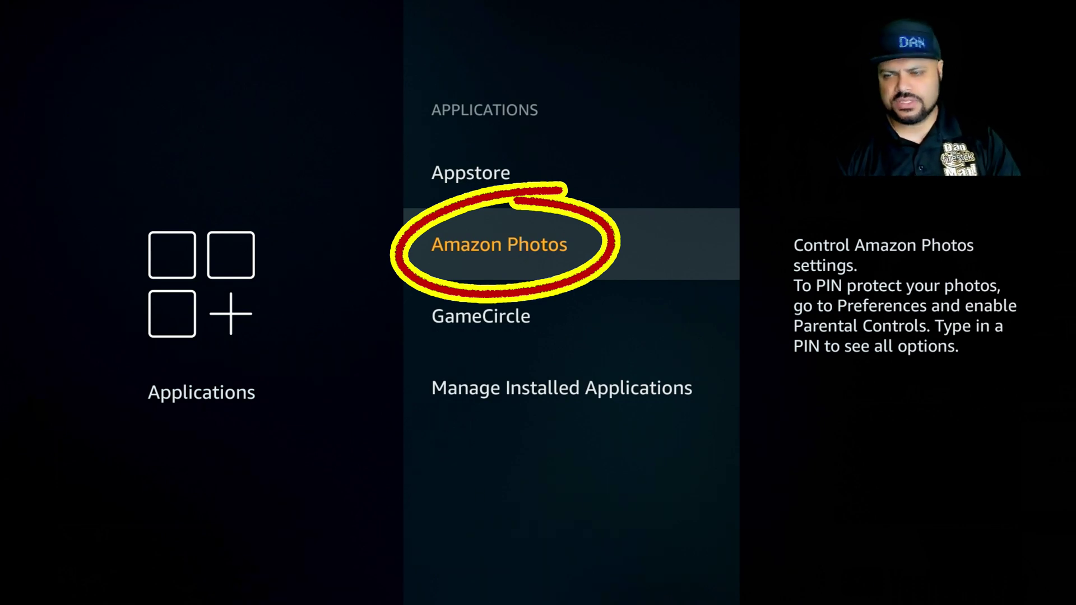
Set Access Amazon Photos to Disabled in the Amazon Photos settings.
{"action": "key", "text": "Return"}
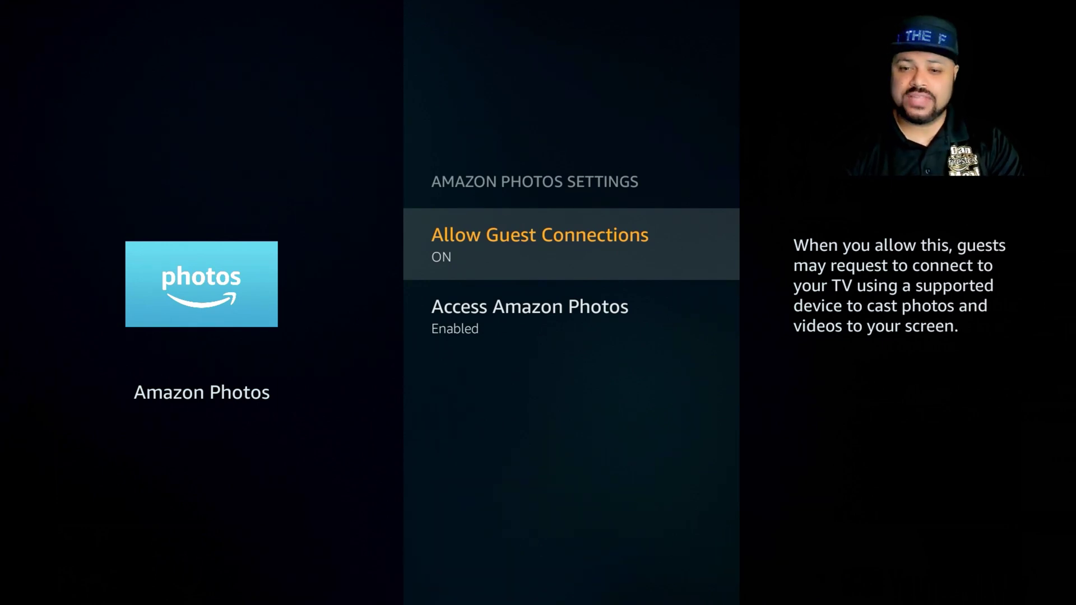
{"action": "key", "text": "Down"}
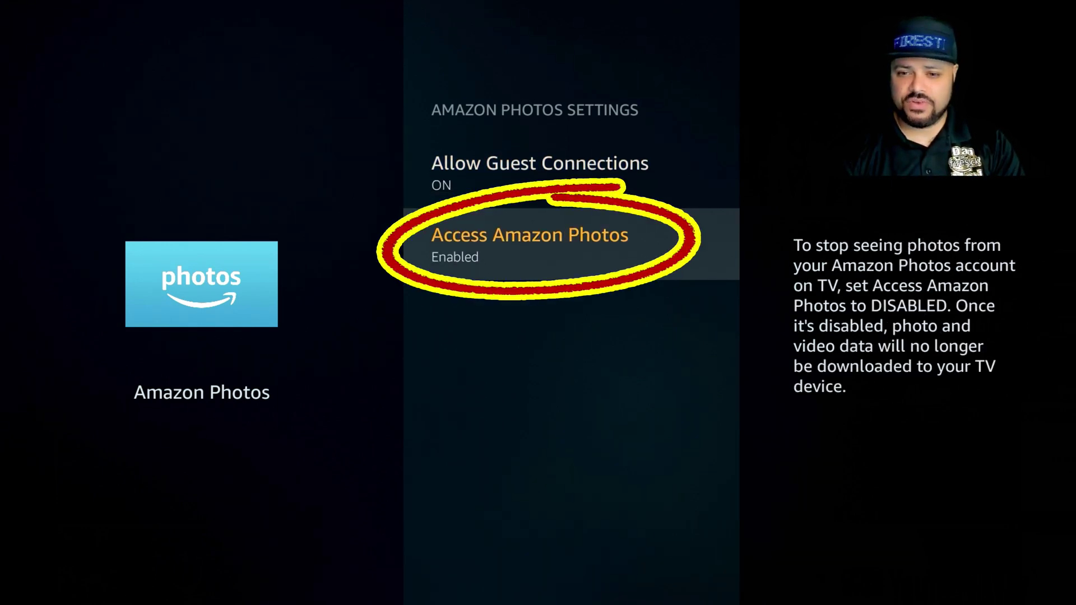
{"action": "key", "text": "Return"}
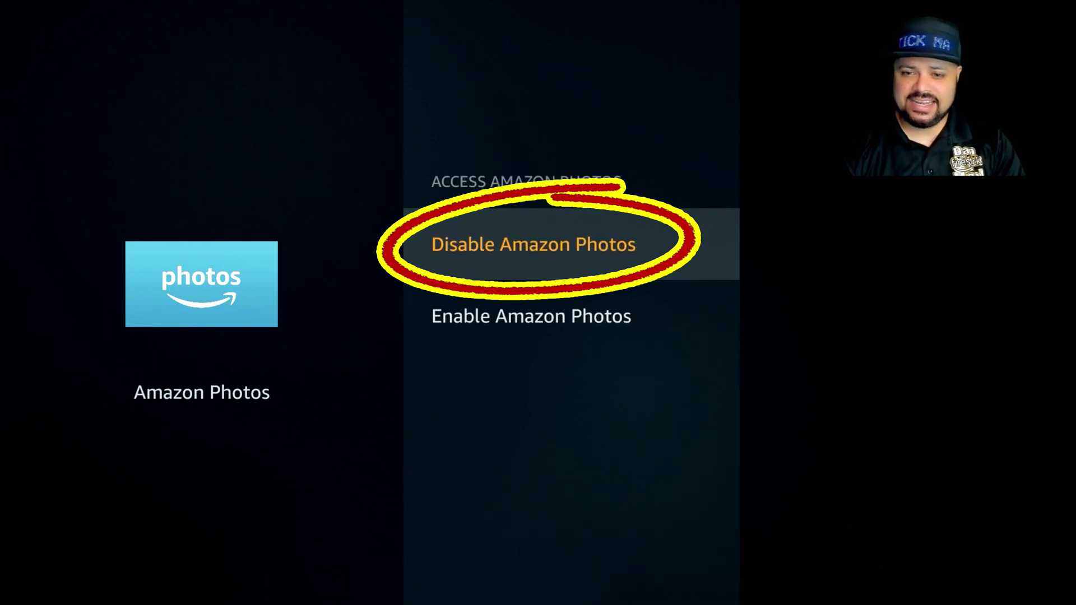
{"action": "key", "text": "Return"}
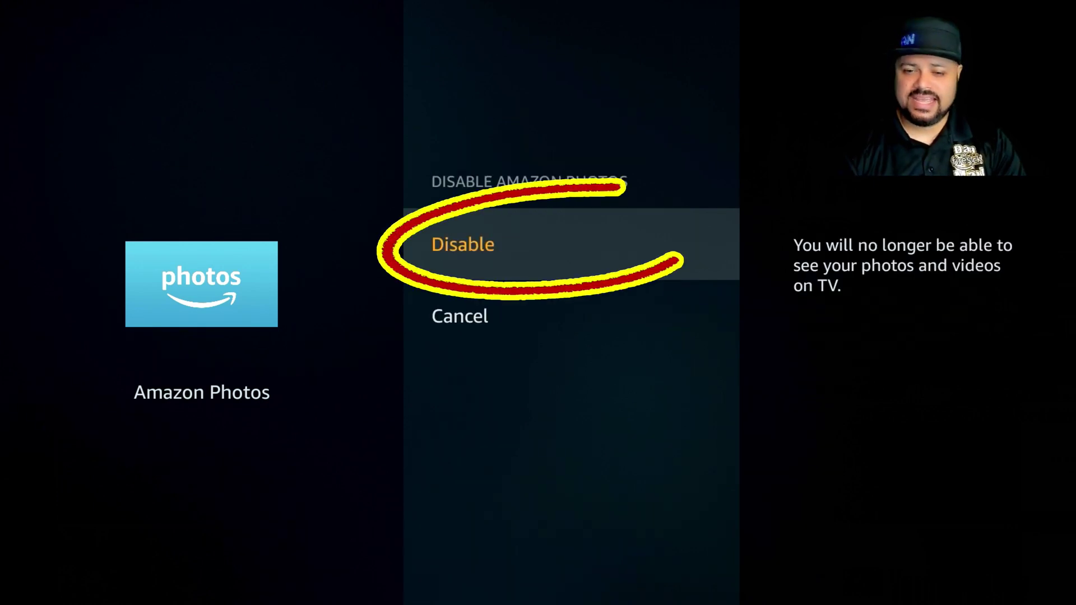
{"action": "key", "text": "Escape"}
{"action": "key", "text": "Escape"}
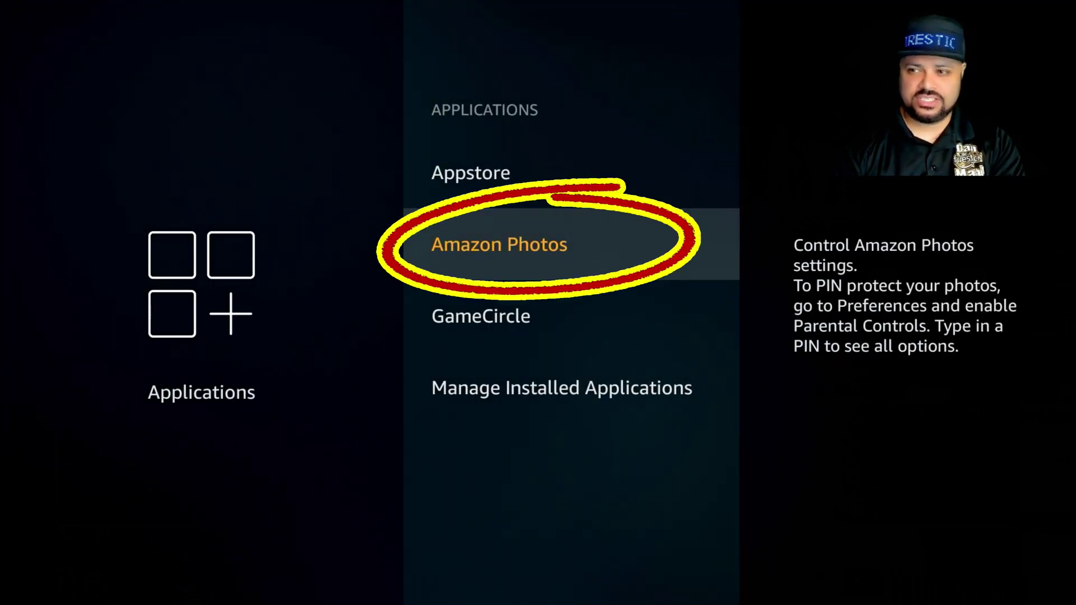
Turn Allow Guest Connections OFF, then return to the Applications settings.
{"action": "key", "text": "Return"}
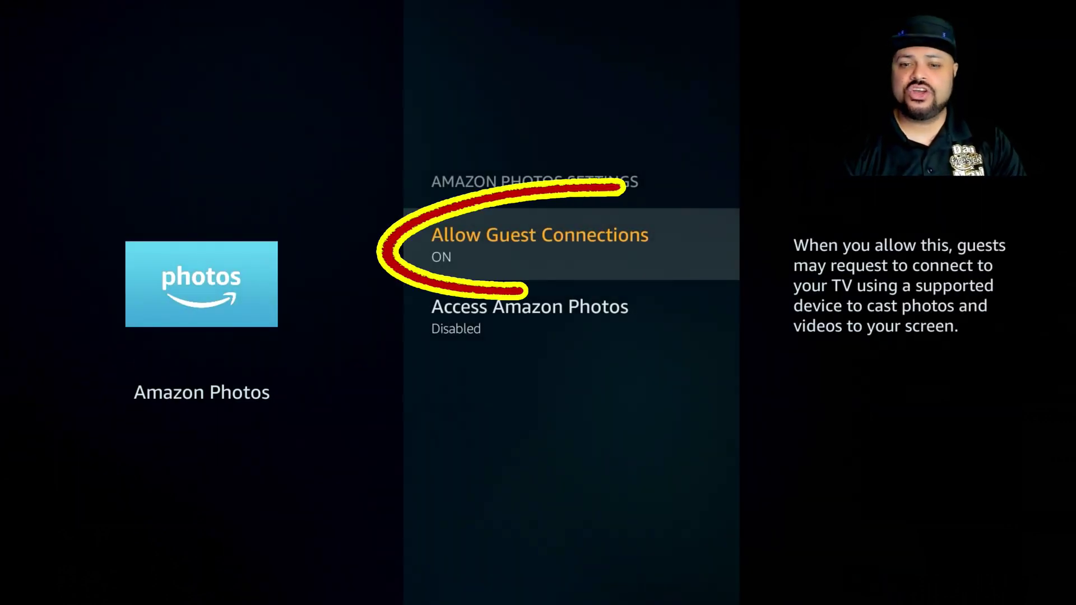
{"action": "key", "text": "Return"}
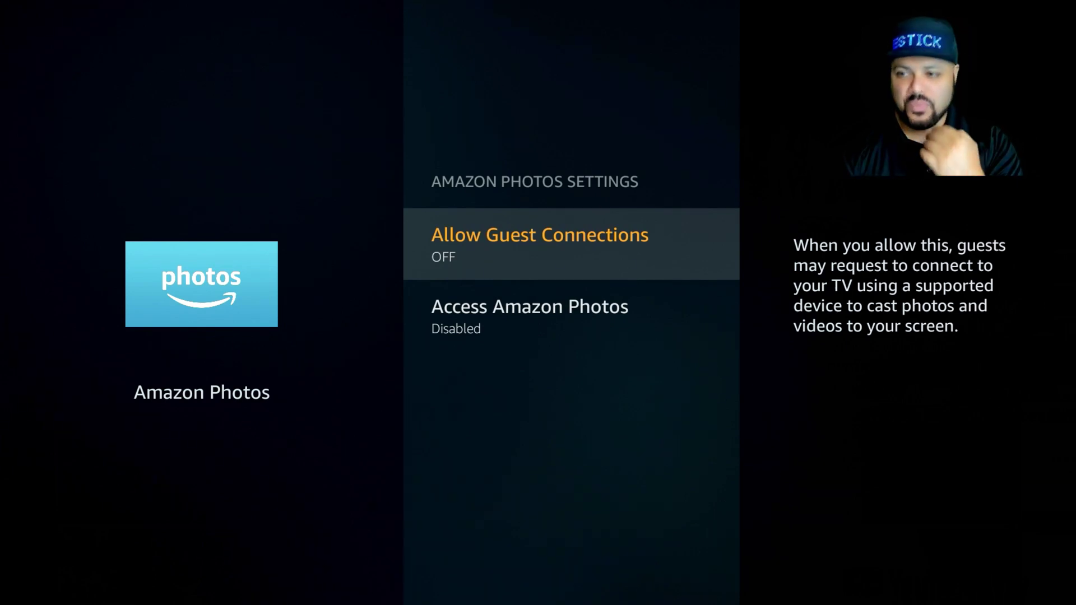
{"action": "key", "text": "Down"}
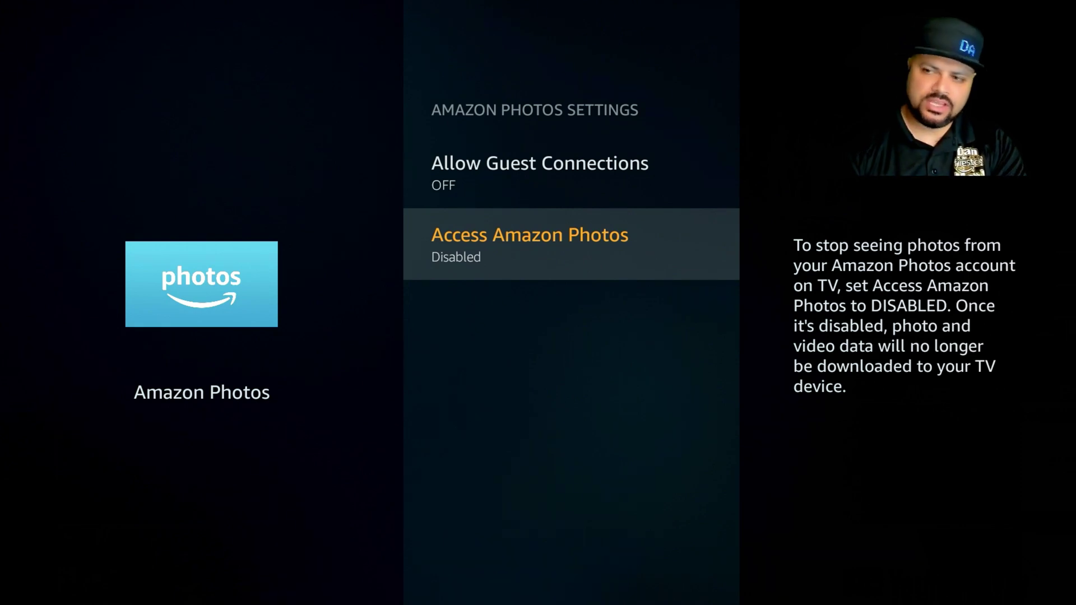
{"action": "key", "text": "Up"}
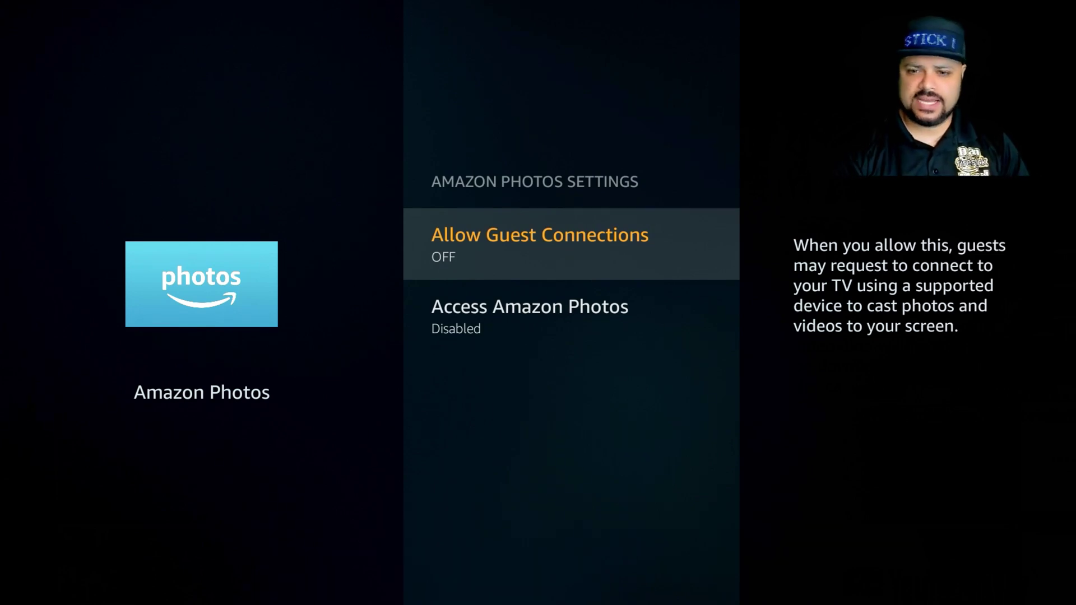
{"action": "key", "text": "Escape"}
{"action": "key", "text": "Down"}
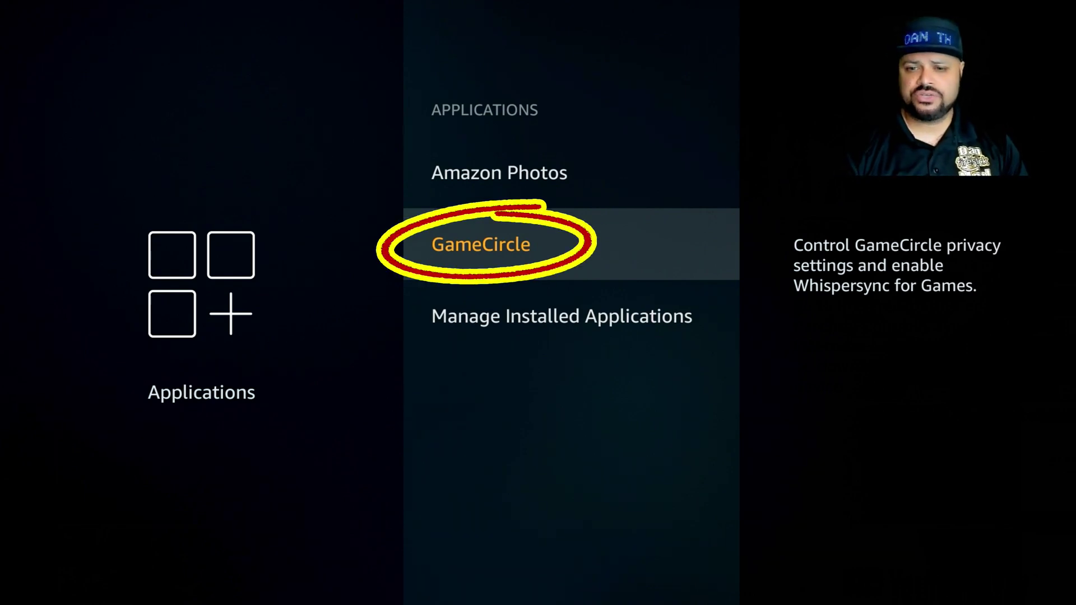
Turn Whispersync for Games OFF in the GameCircle settings.
{"action": "key", "text": "Return"}
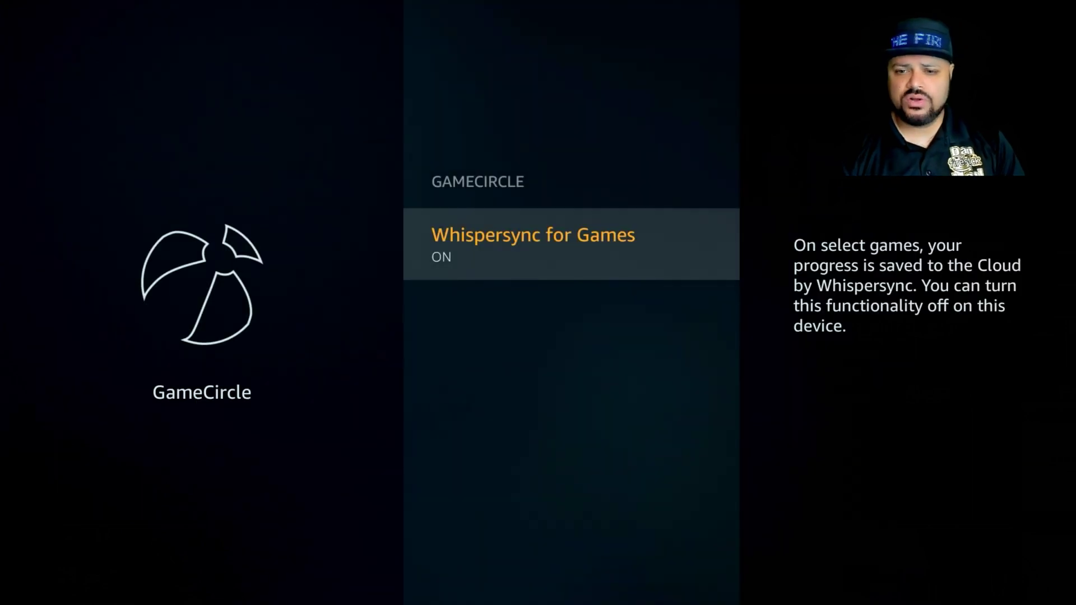
{"action": "key", "text": "Return"}
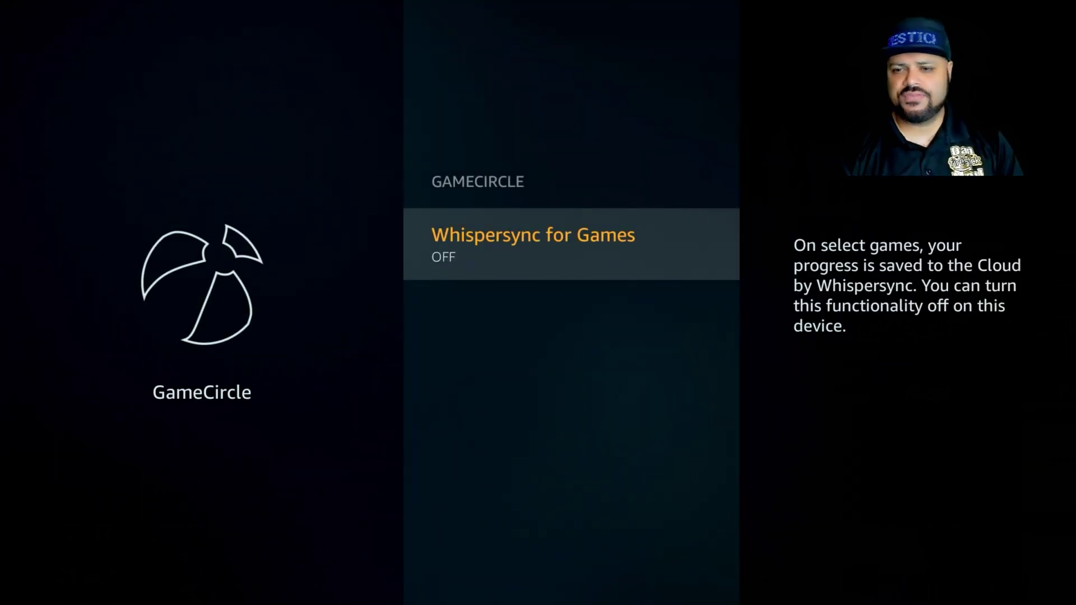
{"action": "key", "text": "Escape"}
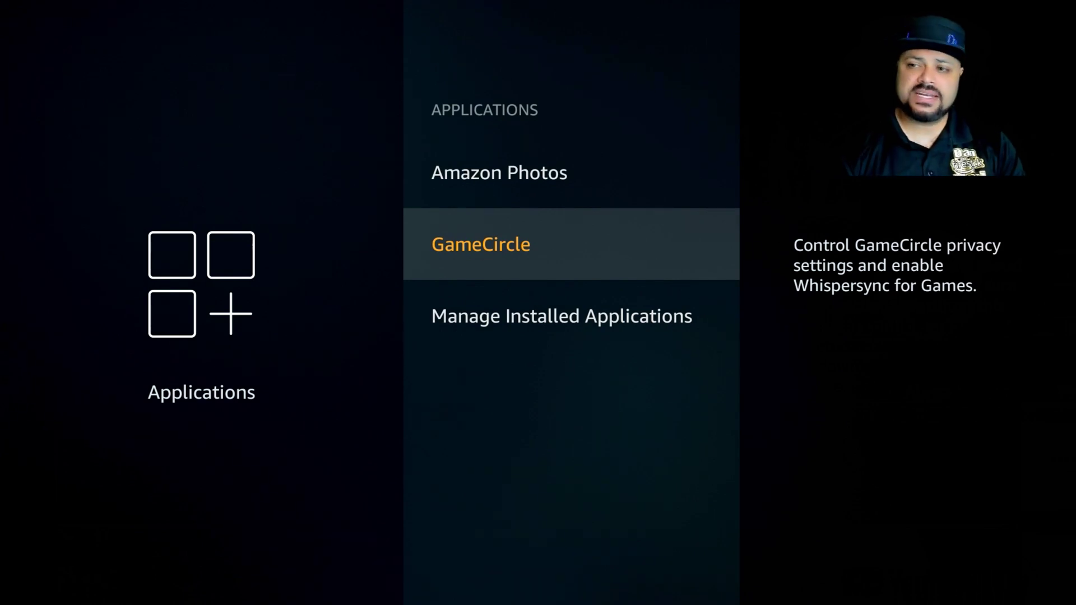
Return to the main settings categories and open Preferences.
{"action": "key", "text": "Escape"}
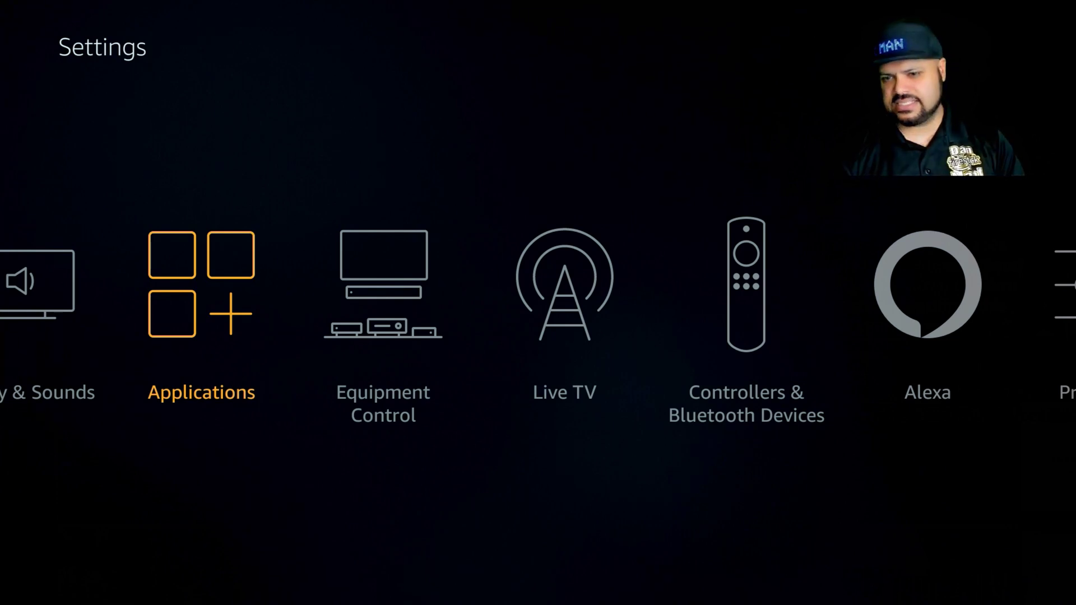
{"action": "key", "text": "Right"}
{"action": "key", "text": "Right"}
{"action": "key", "text": "Right"}
{"action": "key", "text": "Right"}
{"action": "key", "text": "Right"}
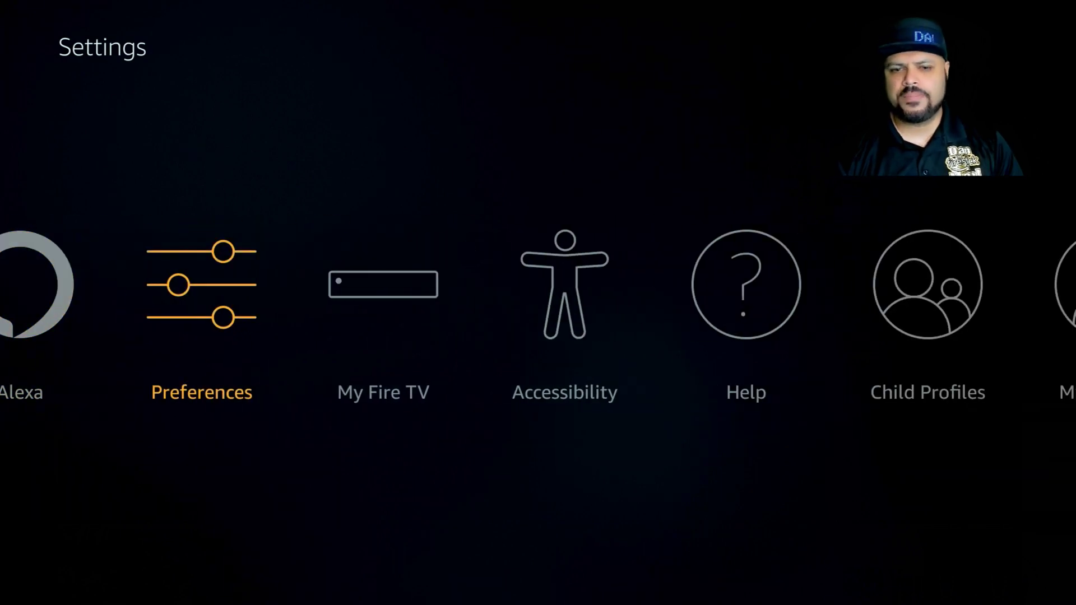
{"action": "key", "text": "Return"}
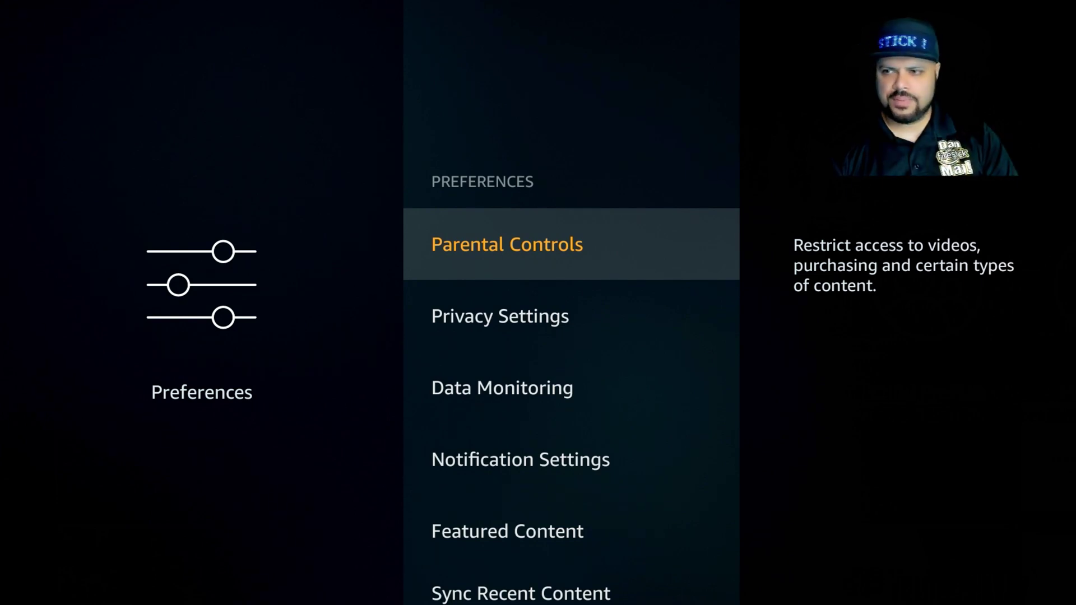
In Privacy Settings, turn off Device Usage Data, Collect App Usage Data and Interest-based Ads.
{"action": "key", "text": "Down"}
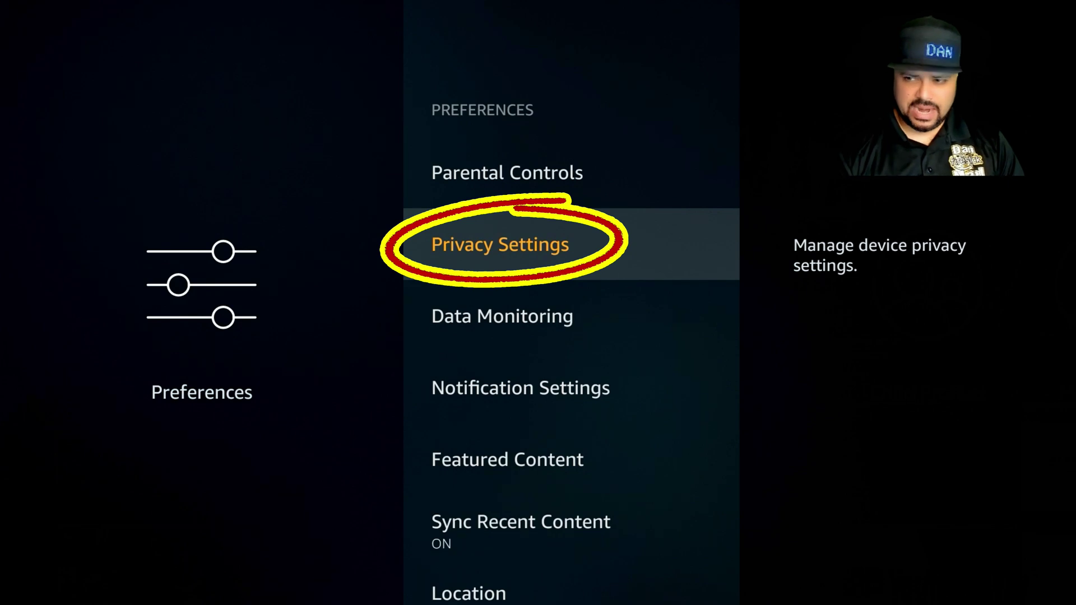
{"action": "key", "text": "Return"}
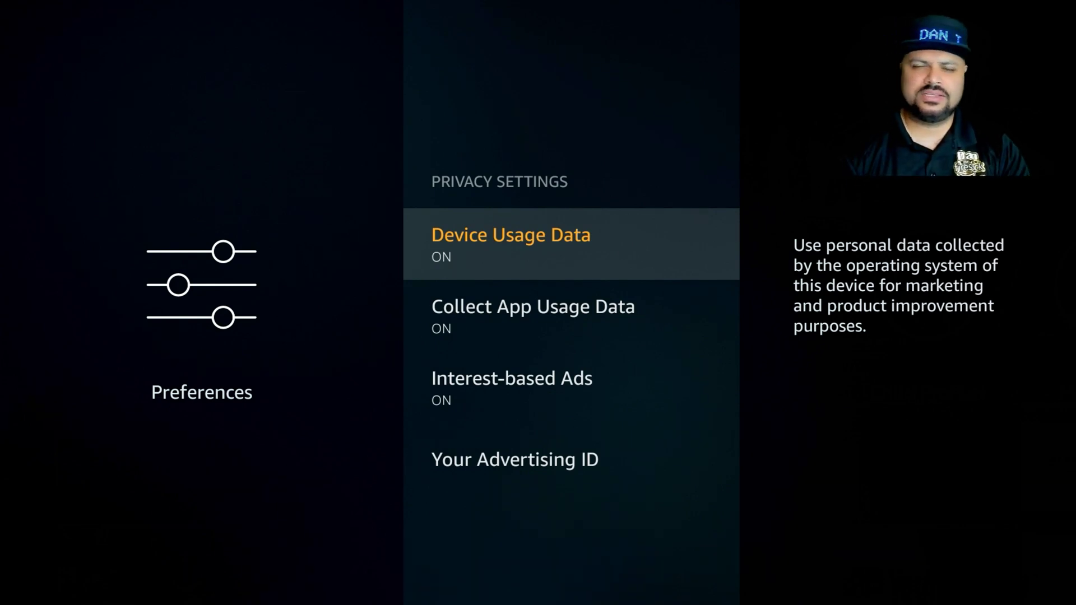
{"action": "key", "text": "Return"}
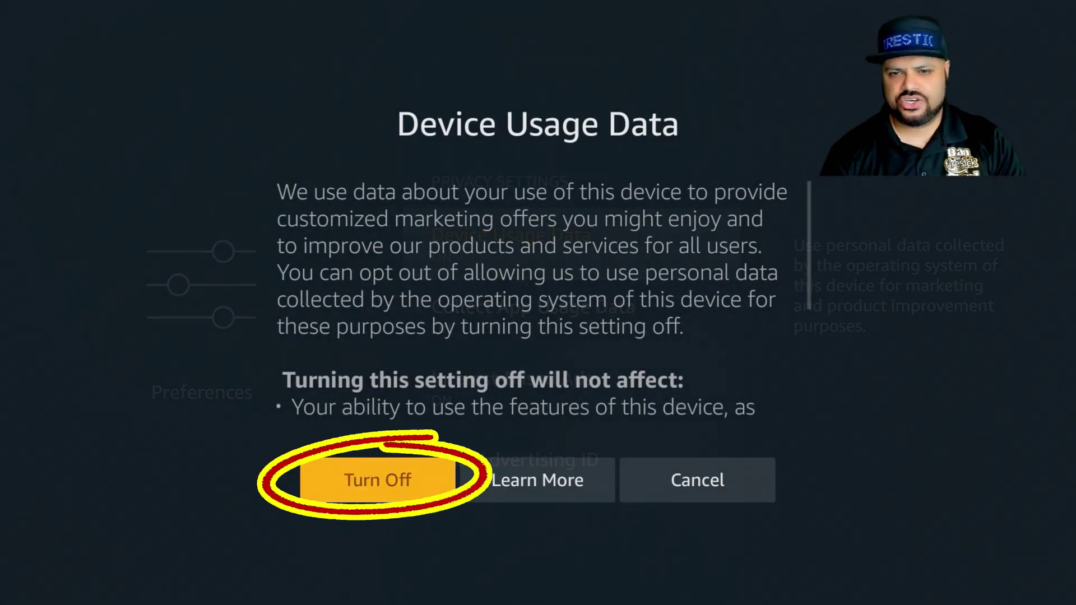
{"action": "key", "text": "Return"}
{"action": "key", "text": "Down"}
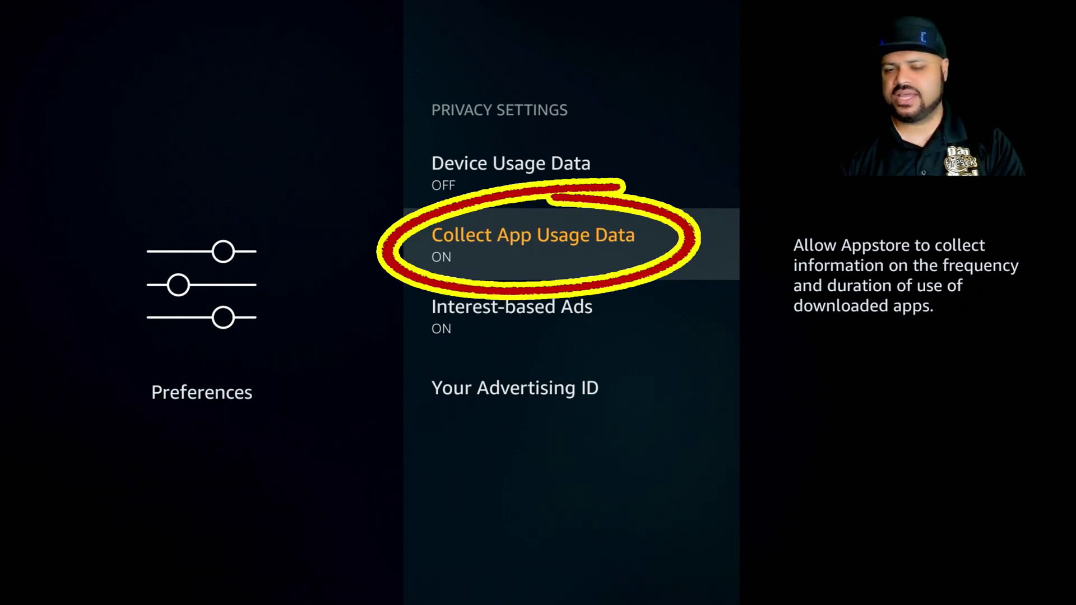
{"action": "key", "text": "Return"}
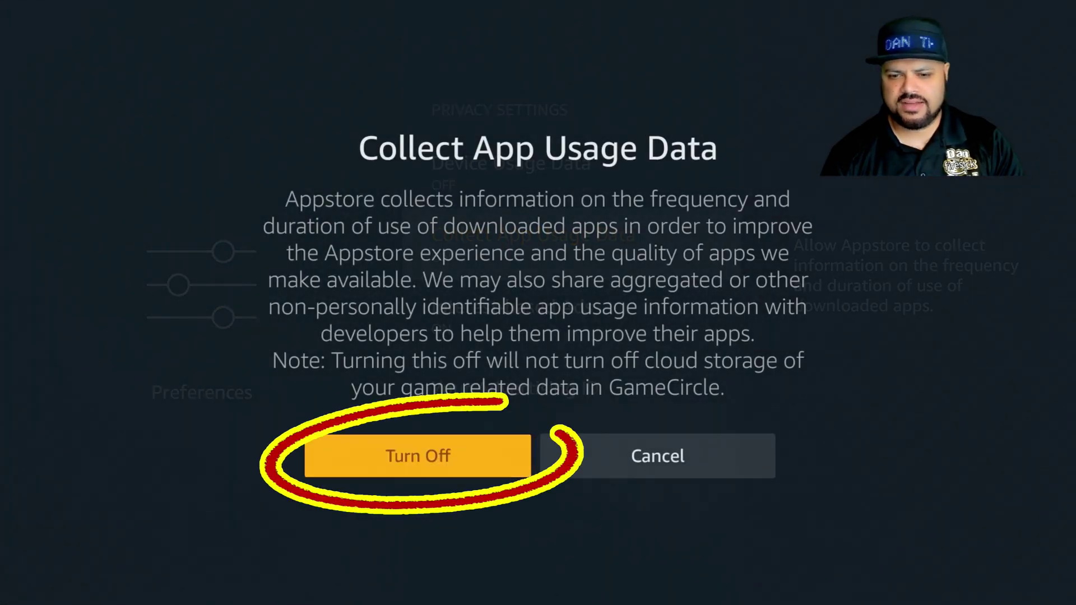
{"action": "key", "text": "Return"}
{"action": "key", "text": "Down"}
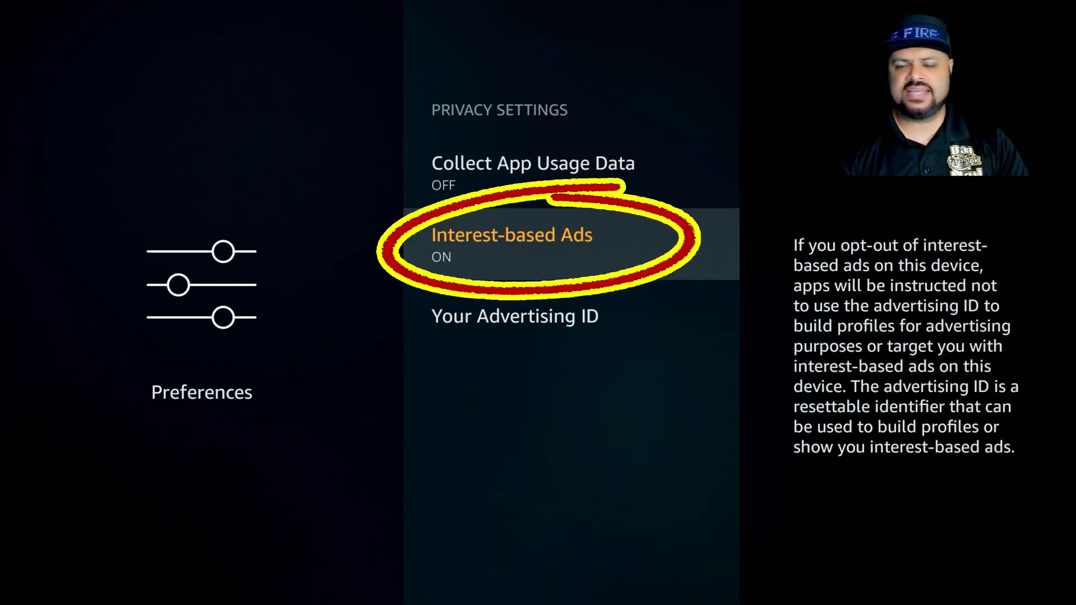
{"action": "key", "text": "Return"}
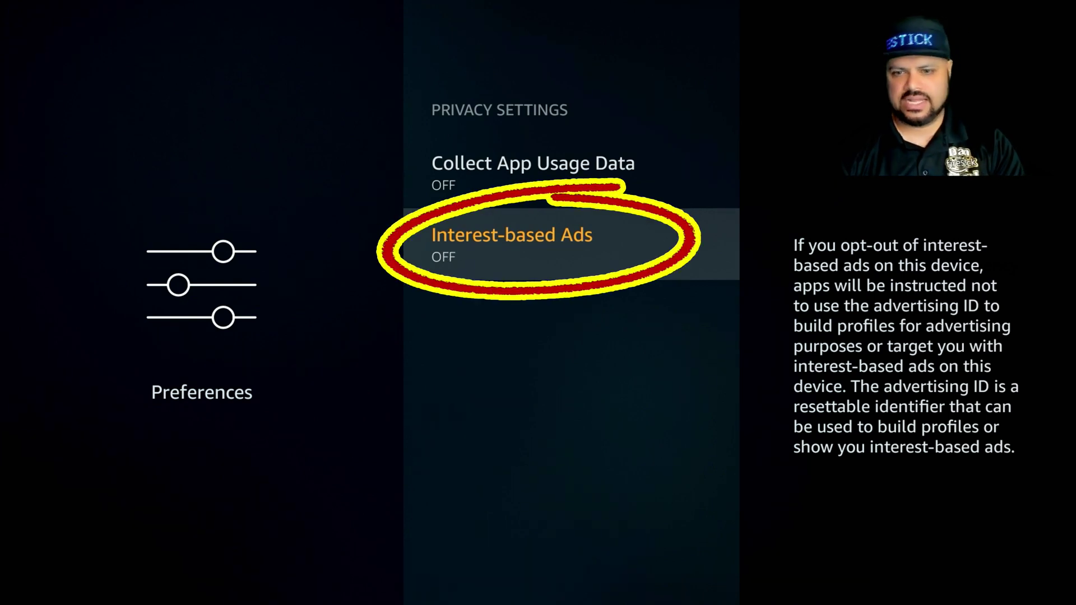
Check that Data Monitoring is OFF.
{"action": "key", "text": "Escape"}
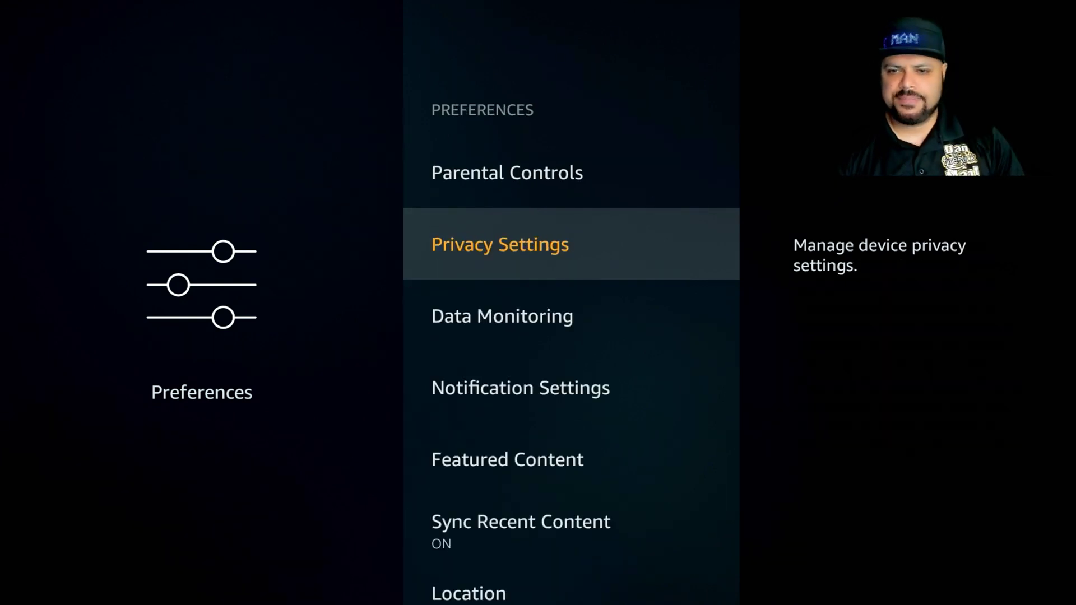
{"action": "key", "text": "Down"}
{"action": "key", "text": "Return"}
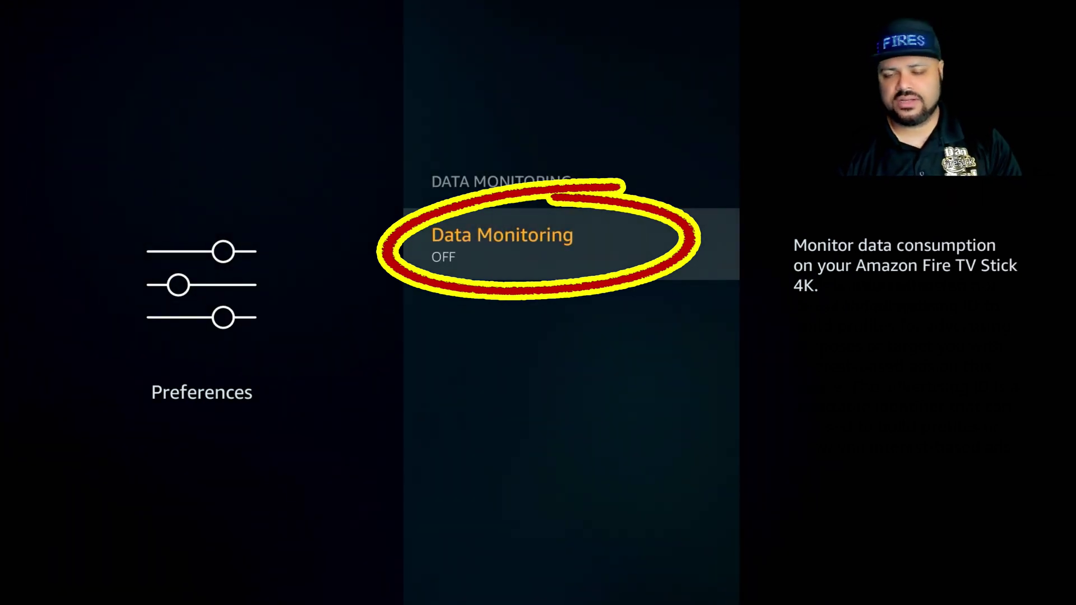
{"action": "key", "text": "Escape"}
Check that Do Not Interrupt is OFF in Notification Settings, then return to Preferences.
{"action": "key", "text": "Down"}
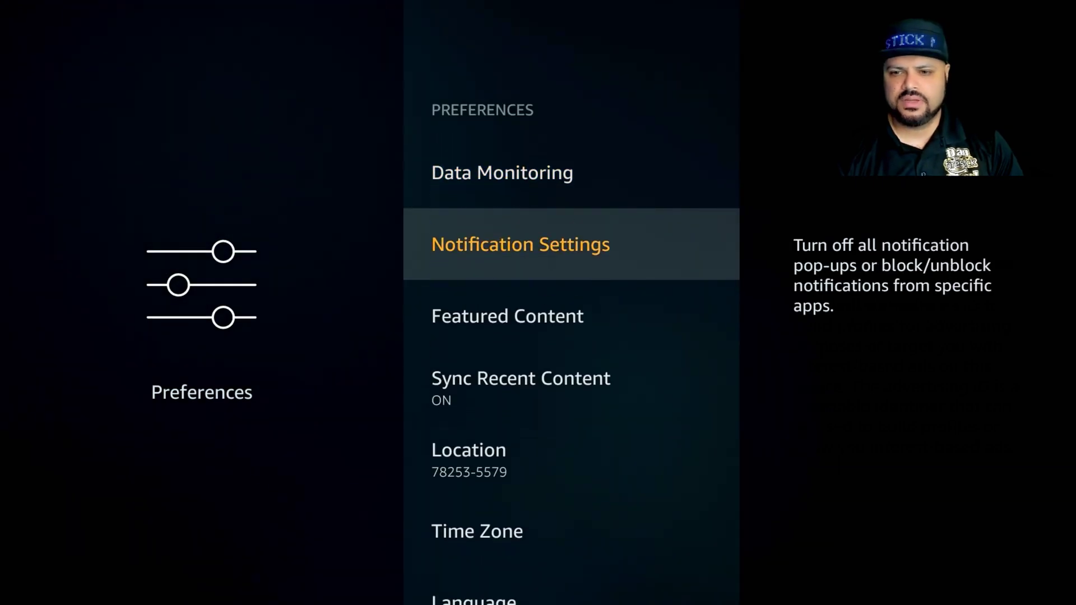
{"action": "key", "text": "Return"}
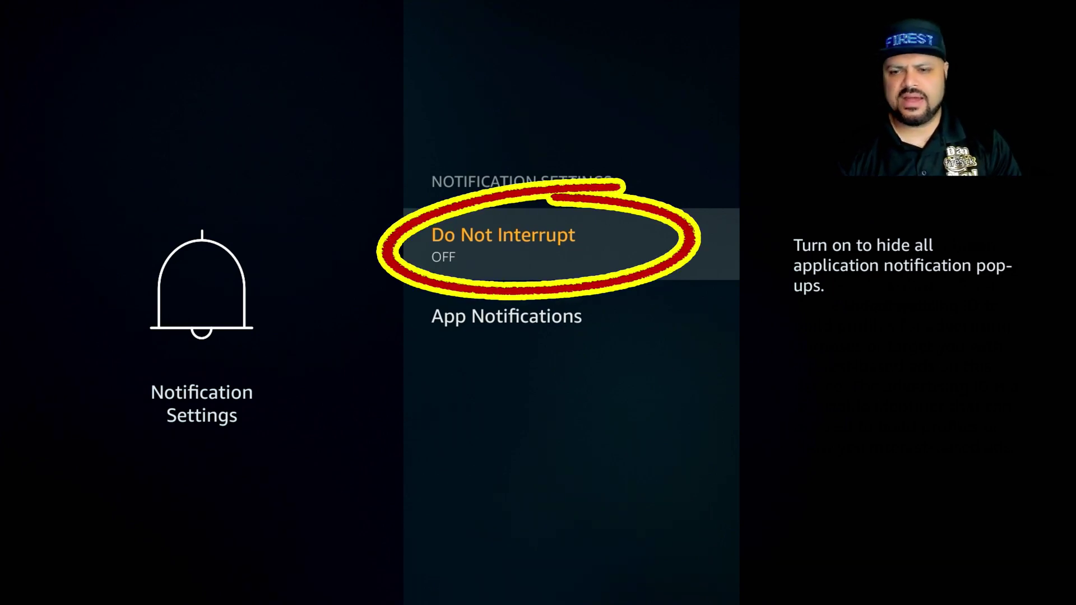
{"action": "key", "text": "Down"}
{"action": "key", "text": "Up"}
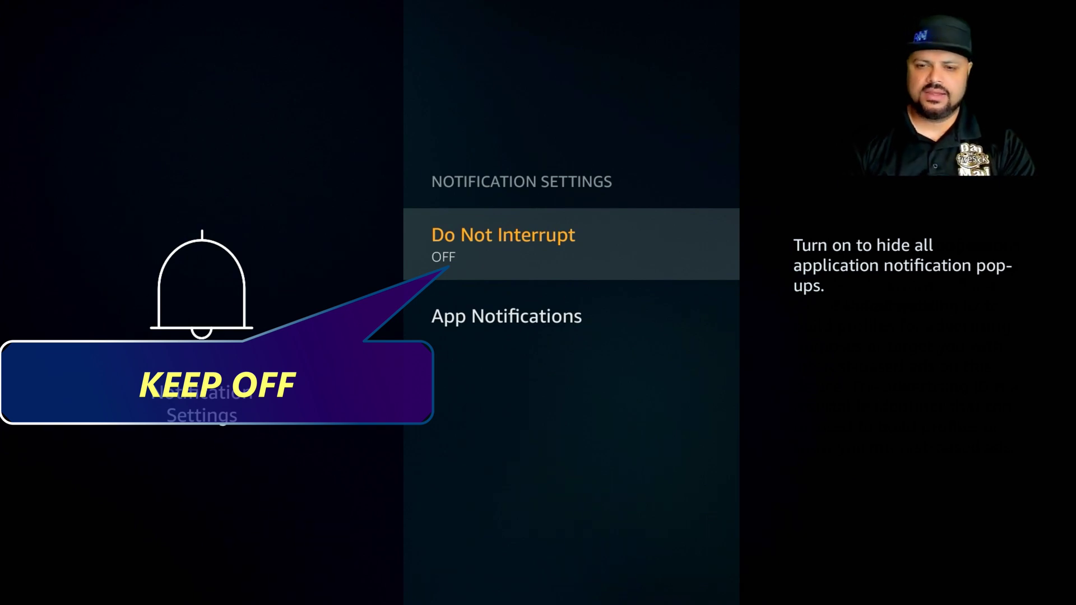
{"action": "key", "text": "Escape"}
{"action": "key", "text": "Down"}
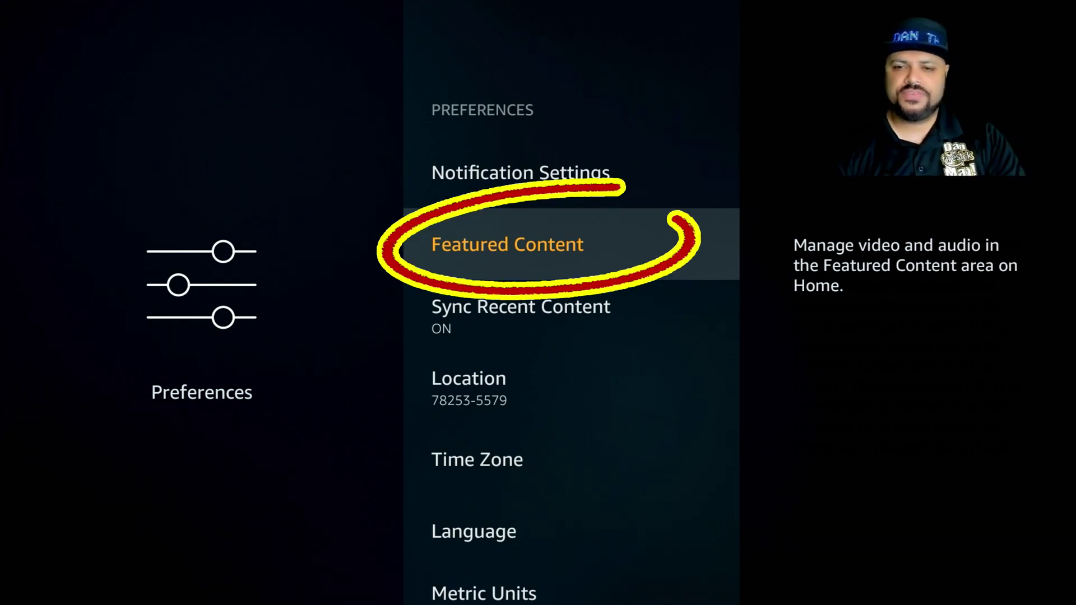
On the Home screen, step through the autoplaying featured banner slides to Dead in the Water.
{"action": "key", "text": "Home"}
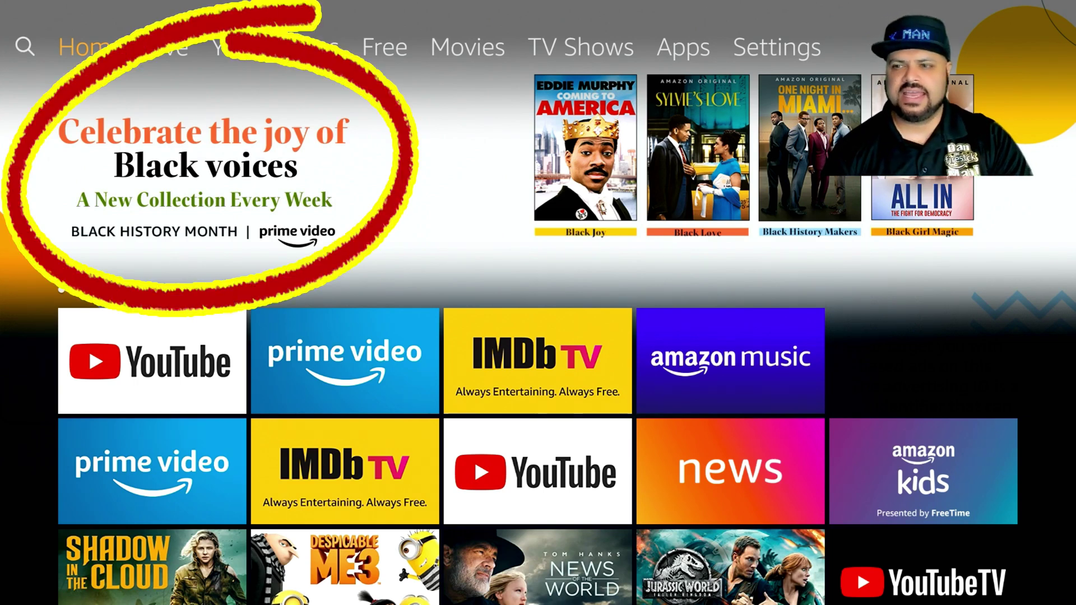
{"action": "key", "text": "Down"}
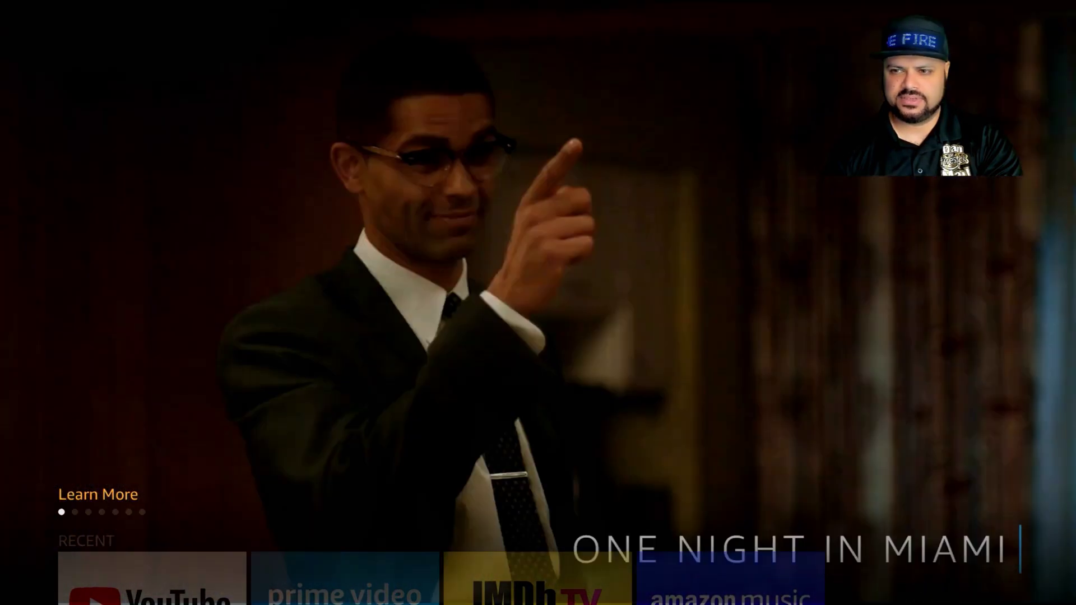
{"action": "key", "text": "Down"}
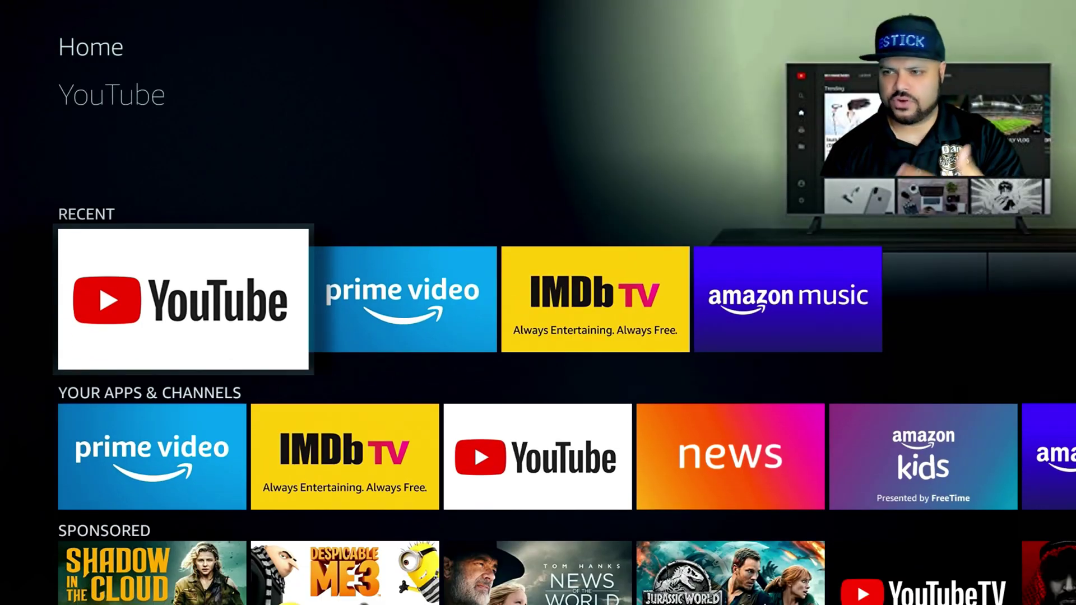
{"action": "key", "text": "Up"}
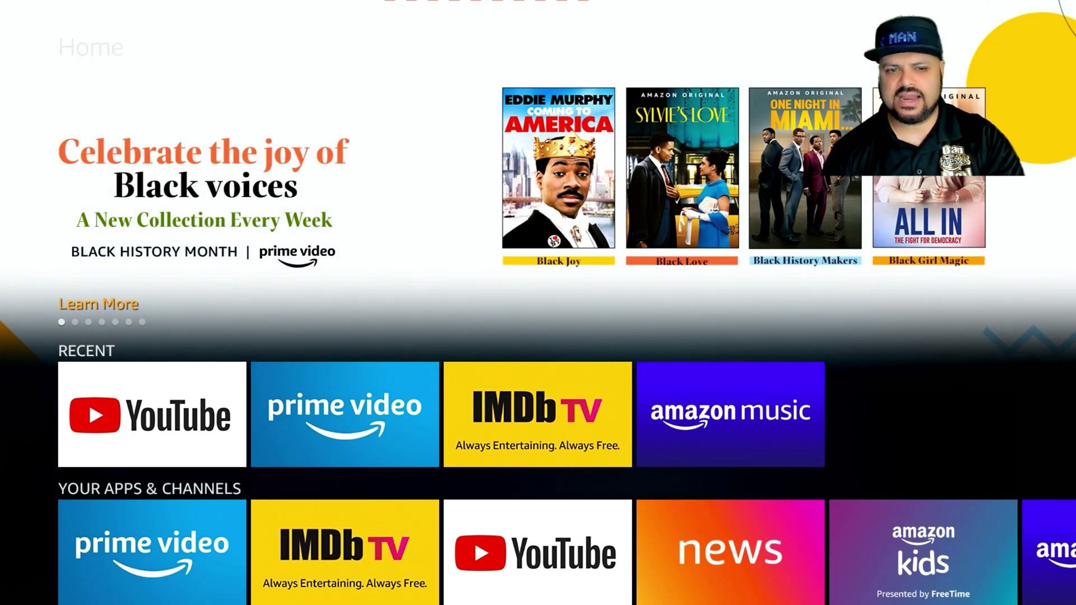
{"action": "key", "text": "Up"}
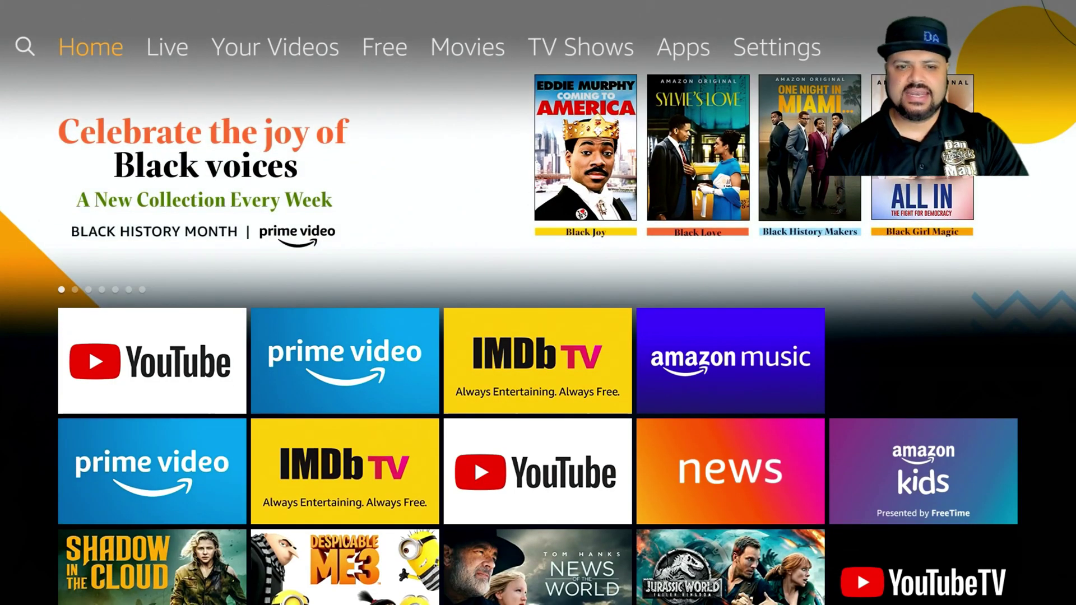
{"action": "key", "text": "Down"}
{"action": "key", "text": "Right"}
{"action": "key", "text": "Right"}
{"action": "key", "text": "Right"}
{"action": "key", "text": "Right"}
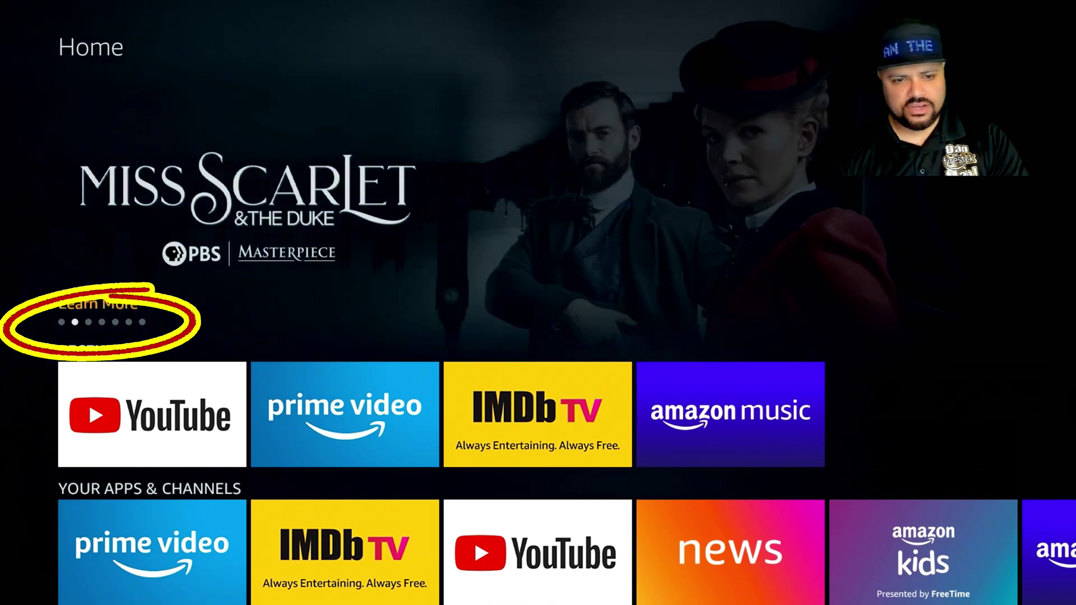
{"action": "key", "text": "Right"}
{"action": "key", "text": "Left"}
{"action": "key", "text": "Left"}
{"action": "key", "text": "Left"}
{"action": "key", "text": "Right"}
{"action": "key", "text": "Right"}
{"action": "key", "text": "Right"}
{"action": "key", "text": "Right"}
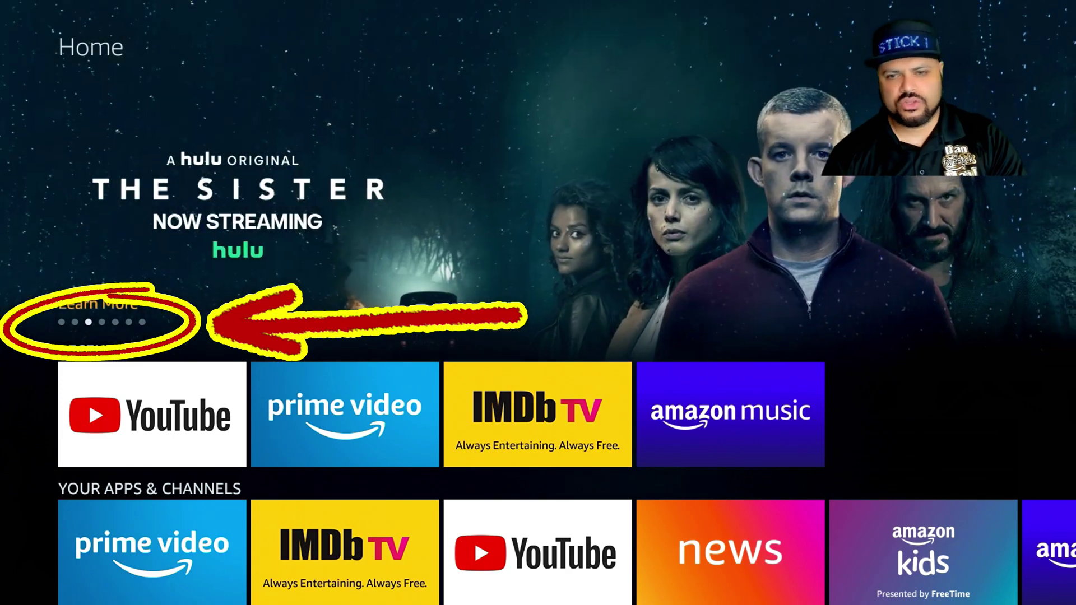
{"action": "key", "text": "Left"}
{"action": "key", "text": "Left"}
{"action": "key", "text": "Left"}
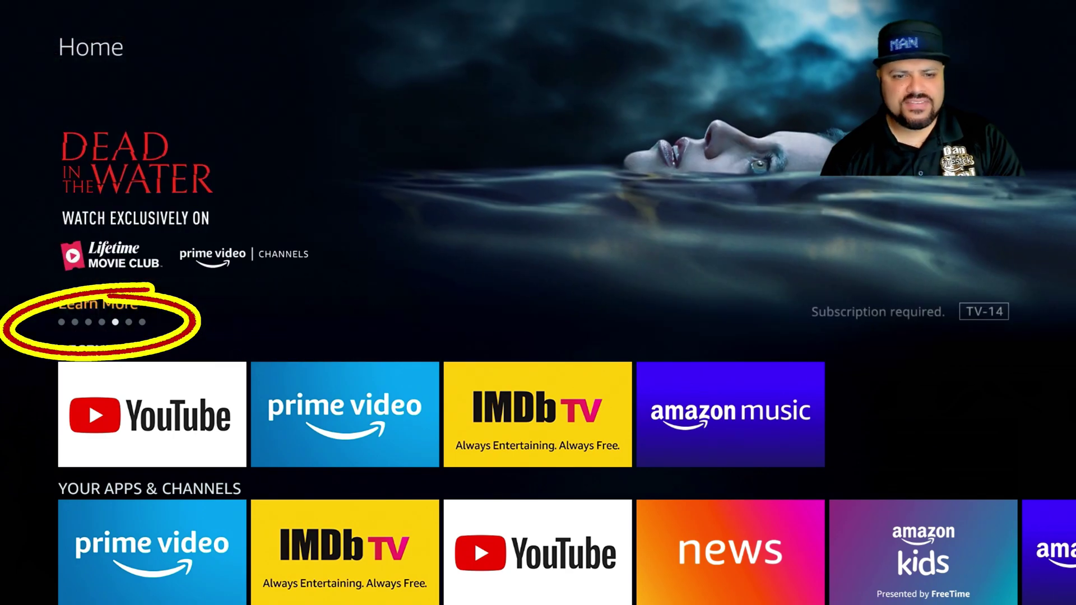
{"action": "key", "text": "Right"}
{"action": "key", "text": "Right"}
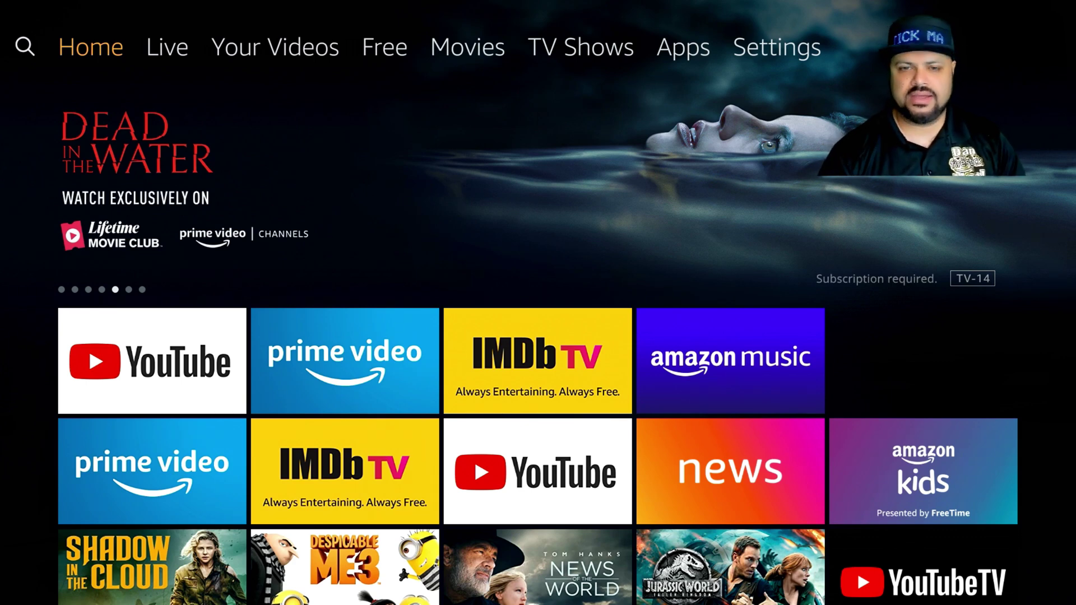
Set Allow Video Autoplay and Allow Audio Autoplay OFF under Preferences > Featured Content.
{"action": "key", "text": "Right"}
{"action": "key", "text": "Right"}
{"action": "key", "text": "Right"}
{"action": "key", "text": "Right"}
{"action": "key", "text": "Right"}
{"action": "key", "text": "Right"}
{"action": "key", "text": "Right"}
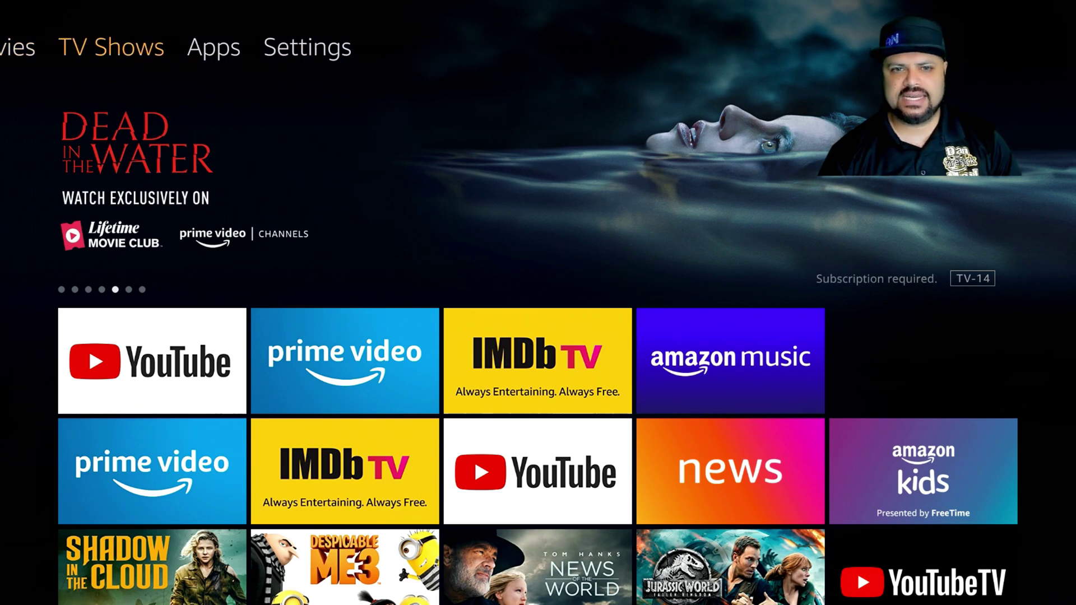
{"action": "key", "text": "Down"}
{"action": "key", "text": "Right"}
{"action": "key", "text": "Right"}
{"action": "key", "text": "Right"}
{"action": "key", "text": "Right"}
{"action": "key", "text": "Right"}
{"action": "key", "text": "Right"}
{"action": "key", "text": "Right"}
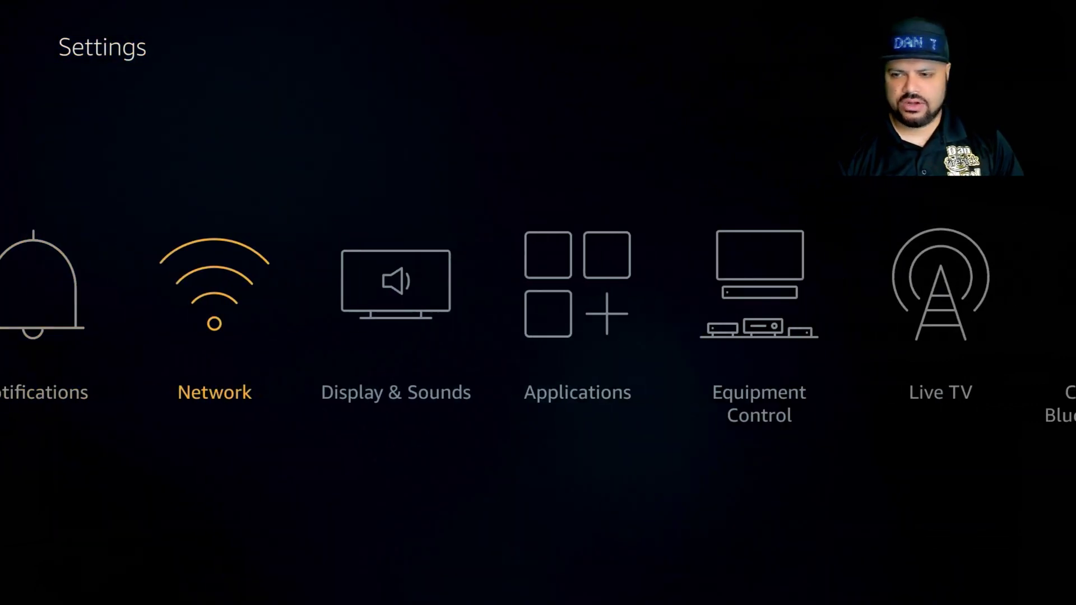
{"action": "key", "text": "Right"}
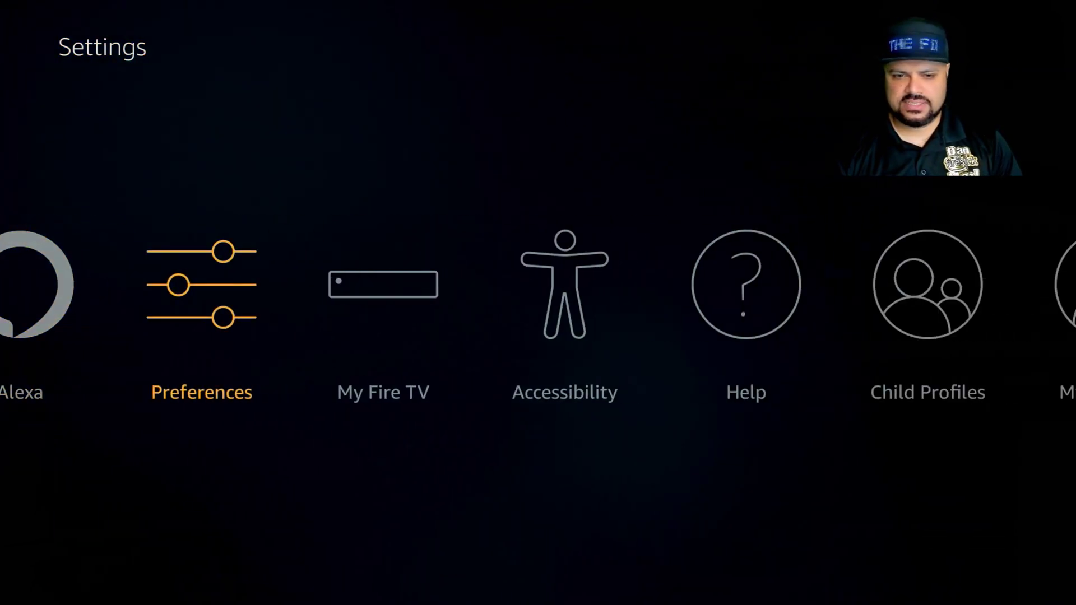
{"action": "key", "text": "Return"}
{"action": "key", "text": "Down"}
{"action": "key", "text": "Down"}
{"action": "key", "text": "Down"}
{"action": "key", "text": "Down"}
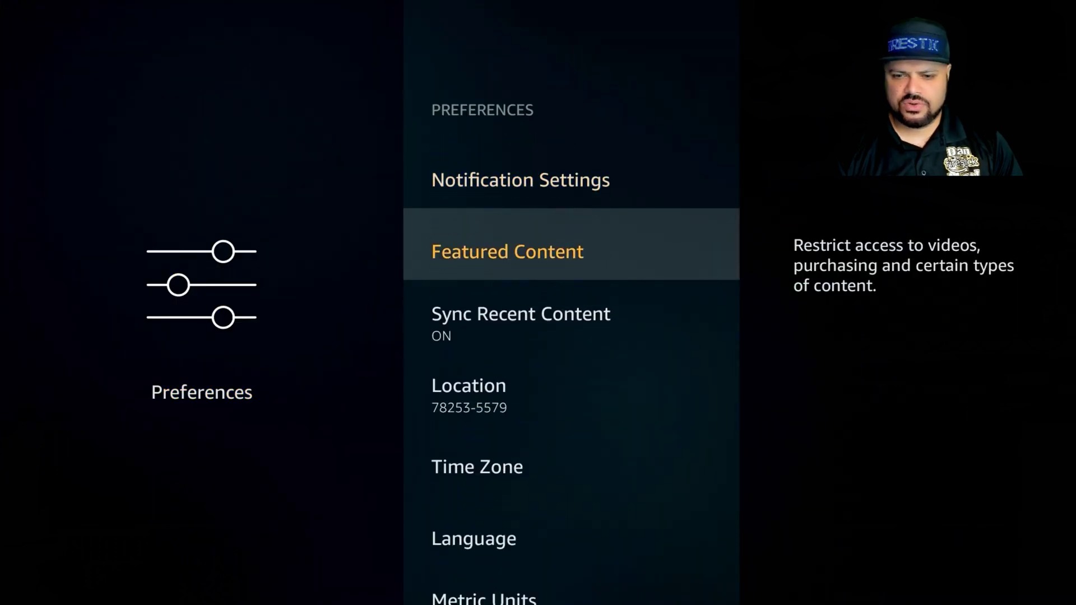
{"action": "key", "text": "Return"}
{"action": "key", "text": "Return"}
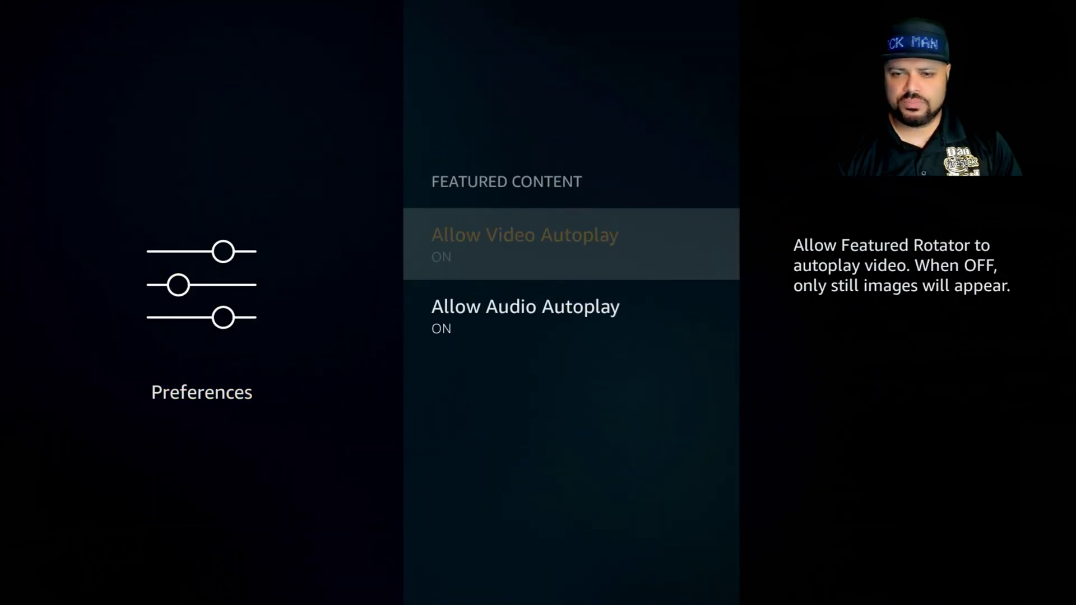
{"action": "key", "text": "Down"}
{"action": "key", "text": "Return"}
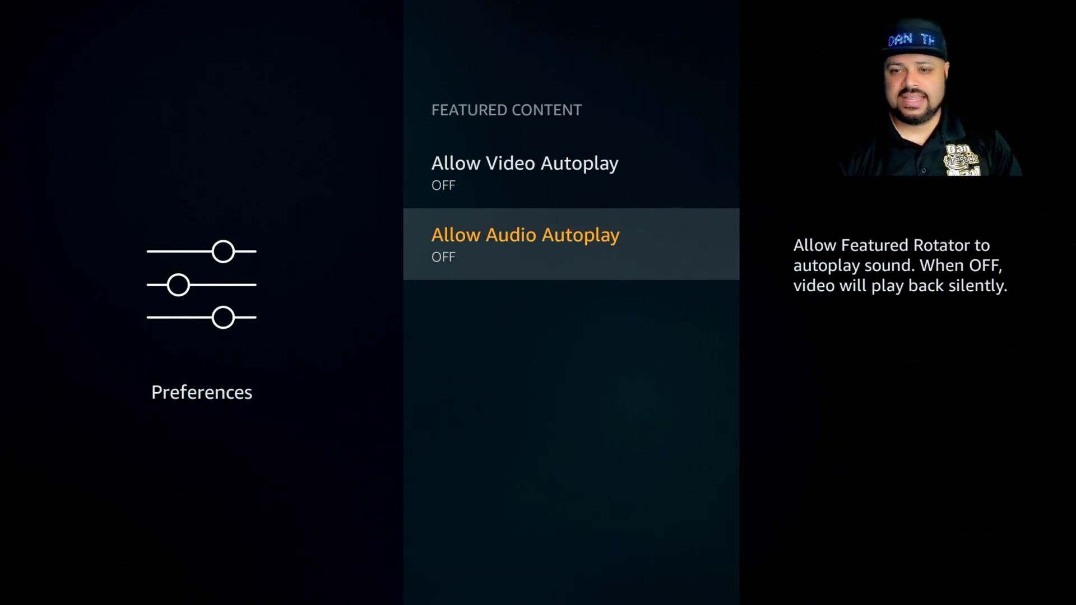
{"action": "key", "text": "Home"}
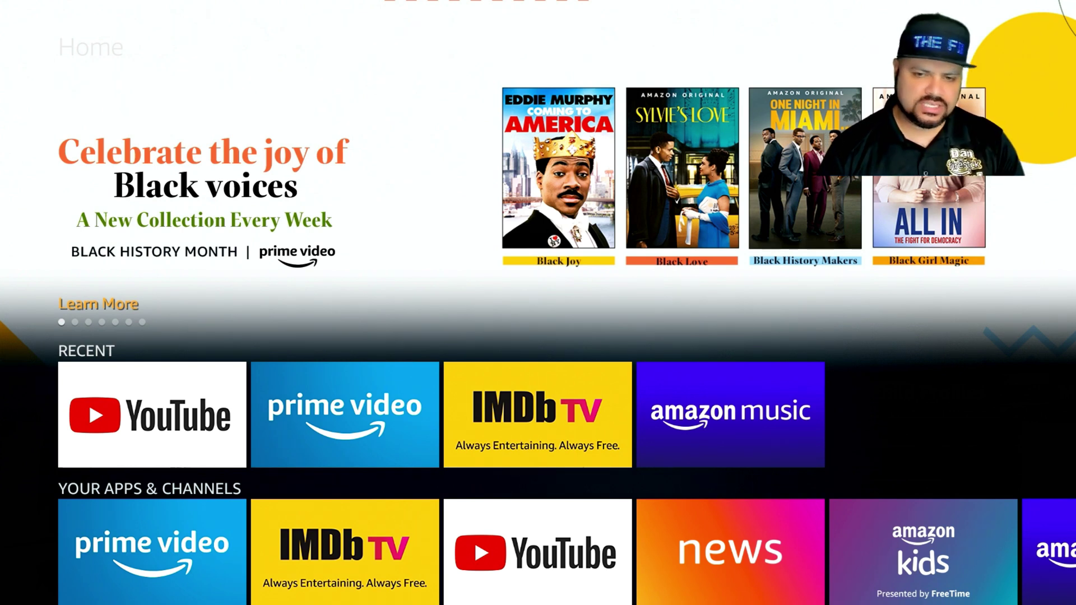
Open Settings > Preferences and scroll past Sync Recent Content and Location and Time Zone.
{"action": "key", "text": "Home"}
{"action": "key", "text": "Right"}
{"action": "key", "text": "Right"}
{"action": "key", "text": "Right"}
{"action": "key", "text": "Right"}
{"action": "key", "text": "Right"}
{"action": "key", "text": "Right"}
{"action": "key", "text": "Right"}
{"action": "key", "text": "Down"}
{"action": "key", "text": "Right"}
{"action": "key", "text": "Right"}
{"action": "key", "text": "Right"}
{"action": "key", "text": "Right"}
{"action": "key", "text": "Right"}
{"action": "key", "text": "Right"}
{"action": "key", "text": "Right"}
{"action": "key", "text": "Right"}
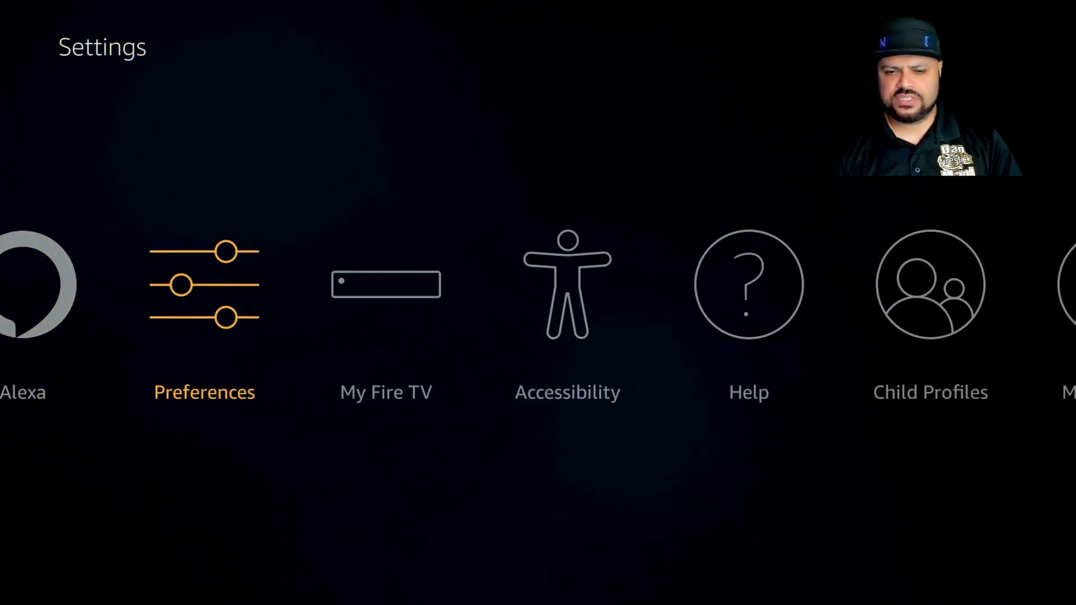
{"action": "key", "text": "Return"}
{"action": "key", "text": "Down"}
{"action": "key", "text": "Down"}
{"action": "key", "text": "Down"}
{"action": "key", "text": "Down"}
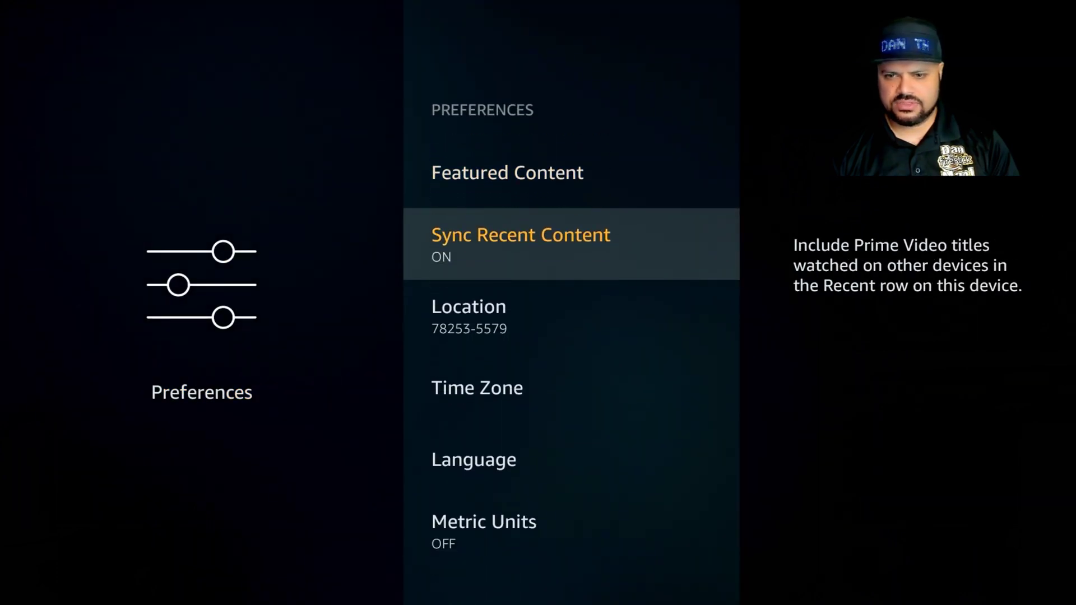
{"action": "key", "text": "Down"}
{"action": "key", "text": "Down"}
{"action": "key", "text": "Up"}
{"action": "key", "text": "Up"}
{"action": "key", "text": "Up"}
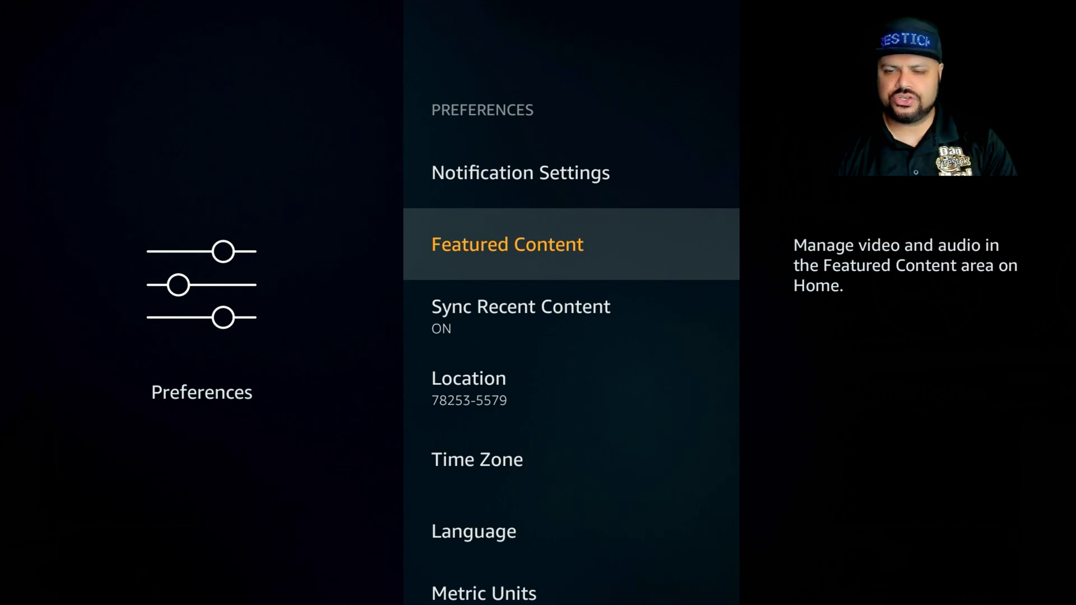
{"action": "key", "text": "Escape"}
Reopen Preferences from the Settings row and move down its list.
{"action": "key", "text": "Right"}
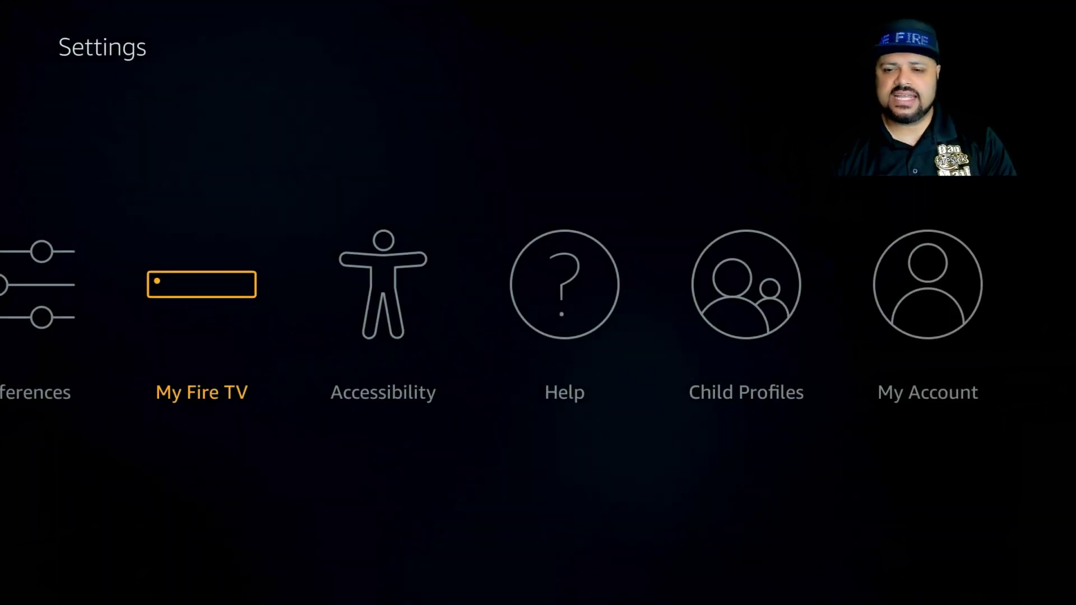
{"action": "key", "text": "Left"}
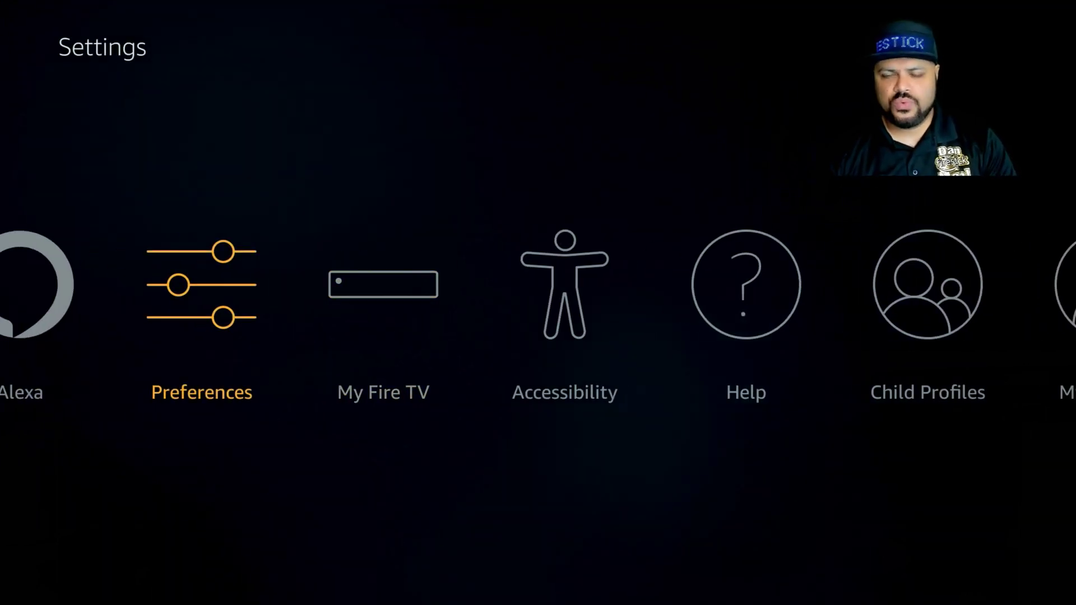
{"action": "key", "text": "Return"}
{"action": "key", "text": "Down"}
{"action": "key", "text": "Down"}
{"action": "key", "text": "Down"}
{"action": "key", "text": "Down"}
Go back up to Featured Content, then move to the YouTube app on Home.
{"action": "key", "text": "Up"}
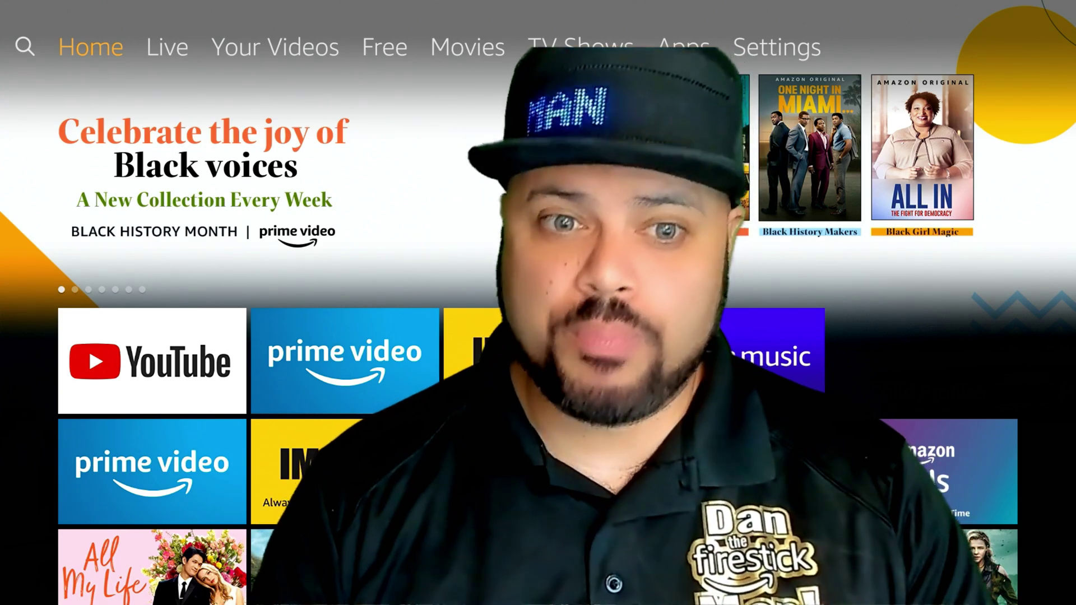
{"action": "key", "text": "Down"}
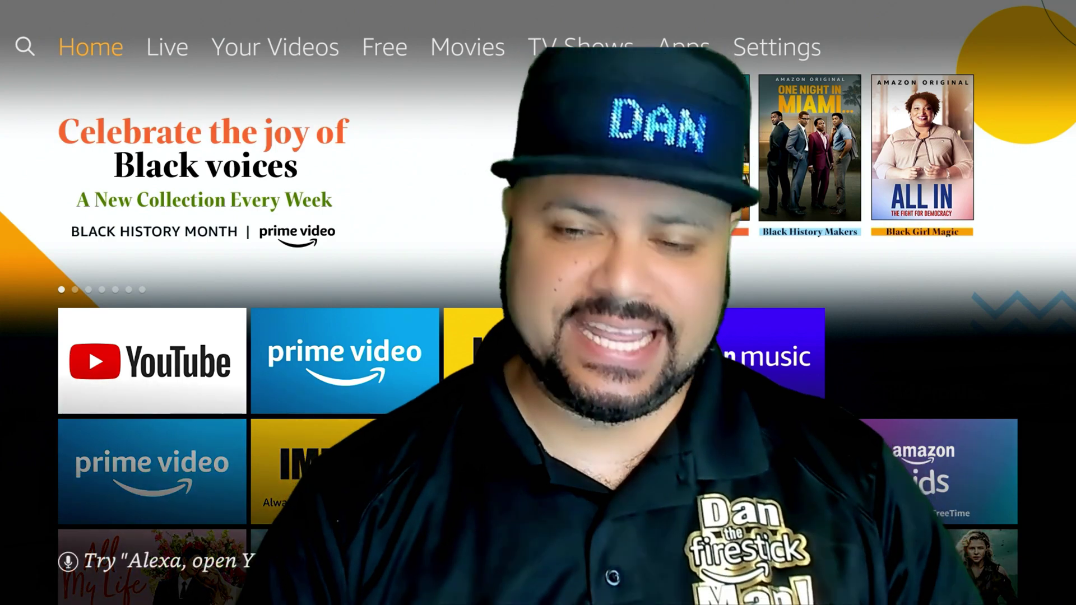